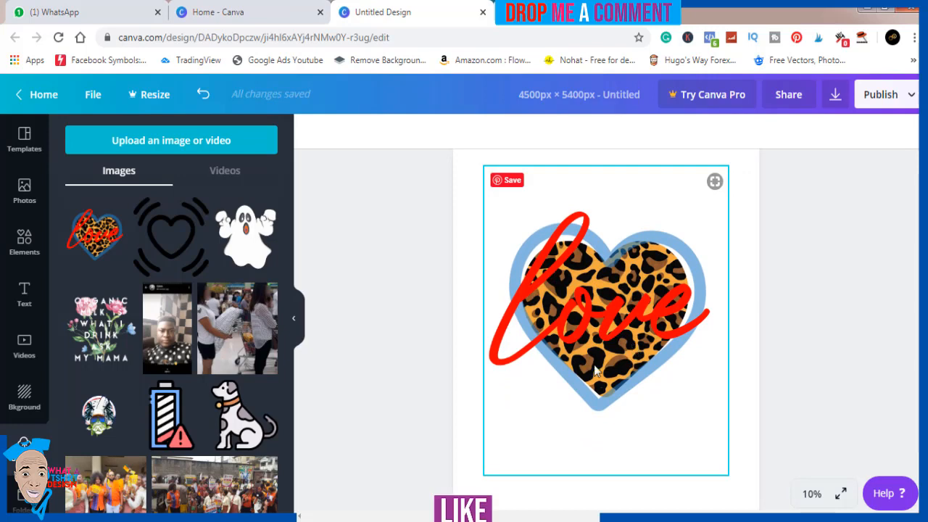
Add the "savonne" font combination to the design, enlarge it and place it below the leopard-print heart
{"action": "left_click", "coordinate": [20, 305]}
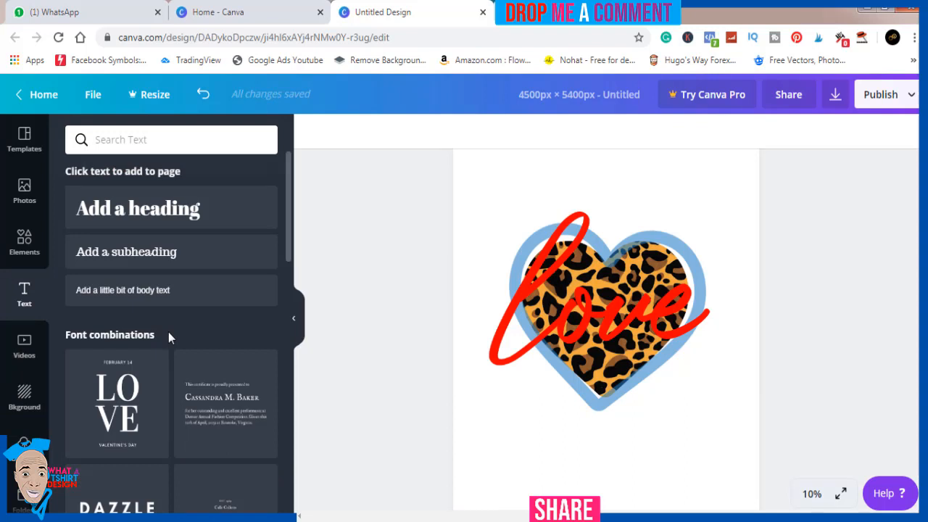
{"action": "left_click_drag", "start_coordinate": [288, 237], "coordinate": [288, 333]}
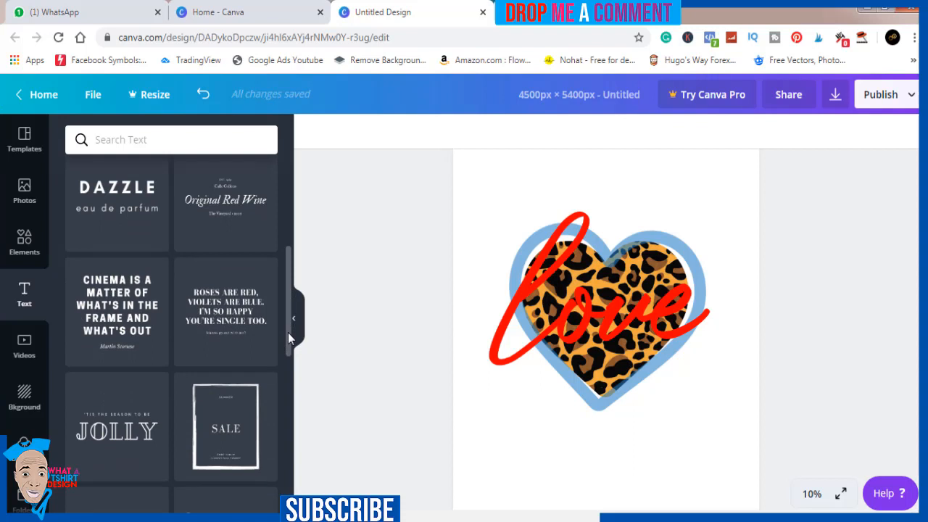
{"action": "left_click_drag", "start_coordinate": [287, 332], "coordinate": [290, 451]}
{"action": "scroll", "coordinate": [291, 456], "scroll_direction": "down", "scroll_amount": 3}
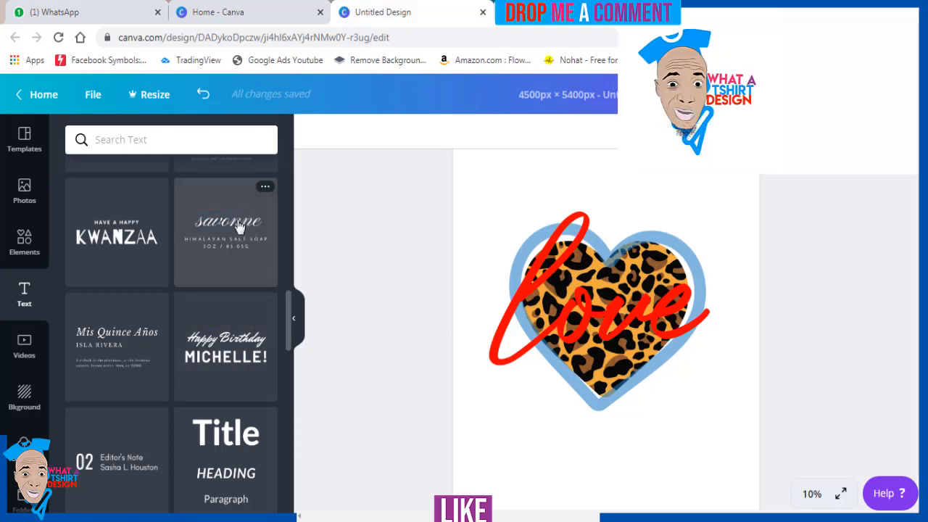
{"action": "left_click", "coordinate": [239, 227]}
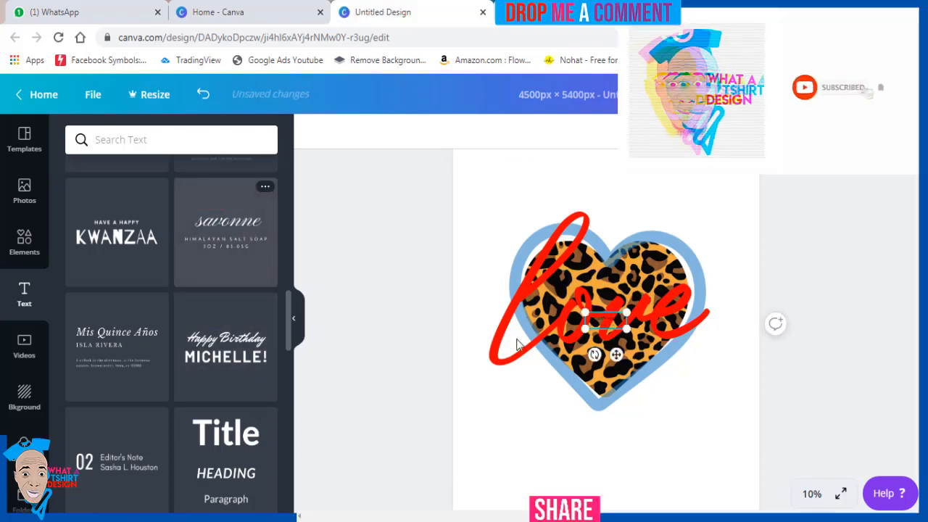
{"action": "left_click_drag", "start_coordinate": [692, 386], "coordinate": [734, 427]}
{"action": "left_click_drag", "start_coordinate": [671, 403], "coordinate": [622, 437]}
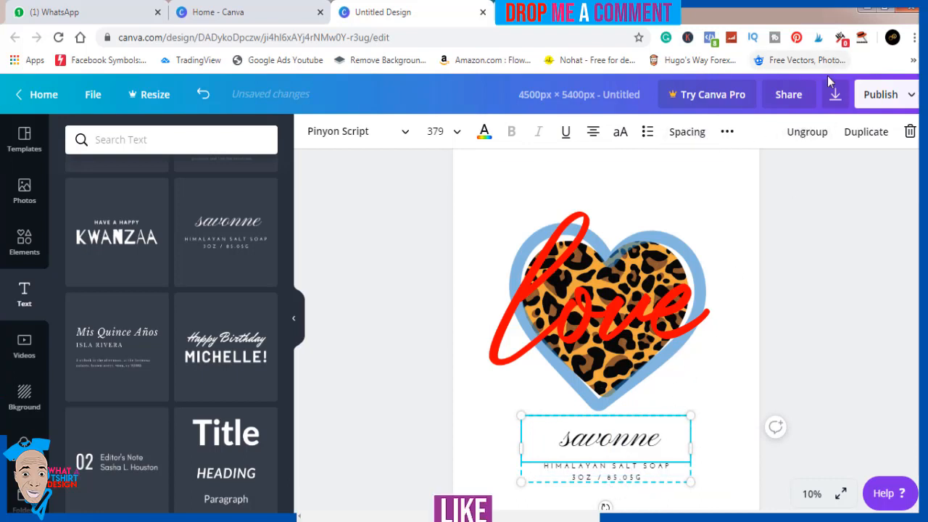
Ungroup the added text combination and delete its "HIMALAYAN SALT SOAP" lines
{"action": "left_click", "coordinate": [806, 131]}
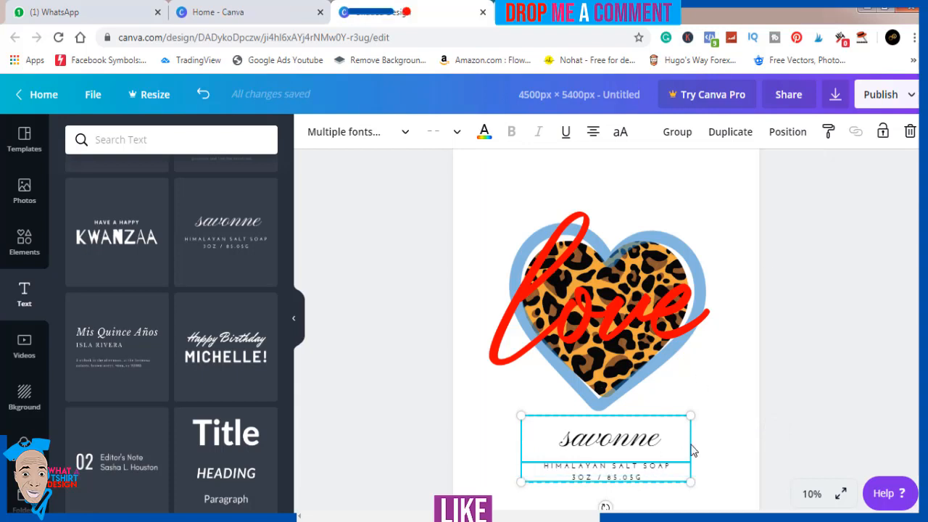
{"action": "left_click", "coordinate": [751, 429]}
{"action": "left_click", "coordinate": [637, 471]}
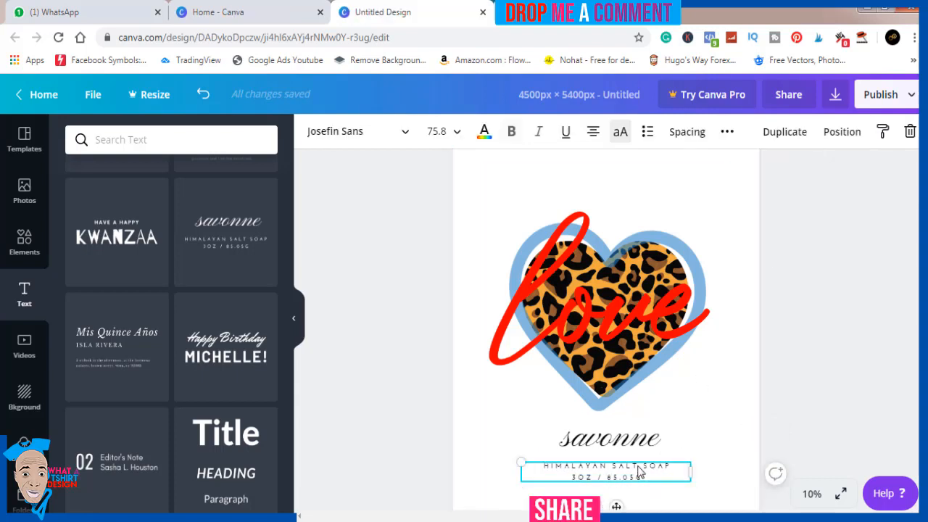
{"action": "key", "text": "Delete"}
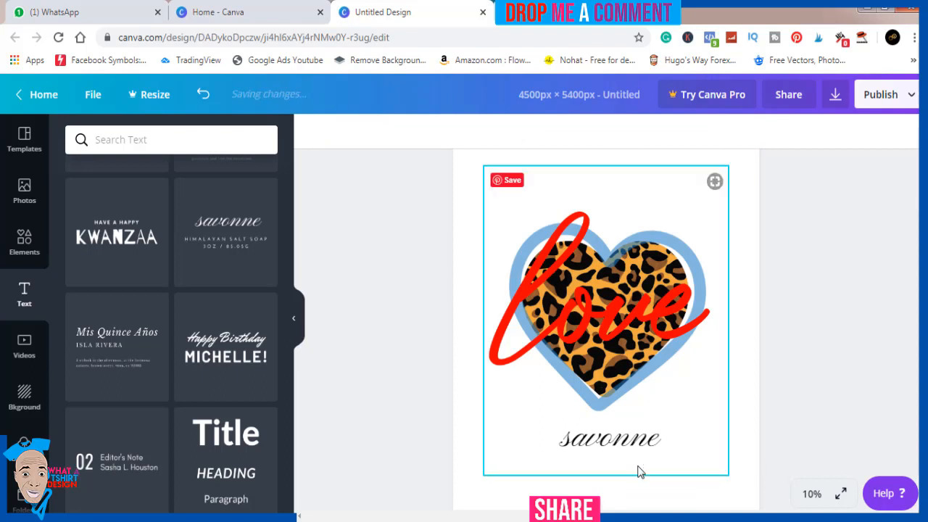
Replace the "savonne" text below the heart with "love"
{"action": "left_click", "coordinate": [628, 445]}
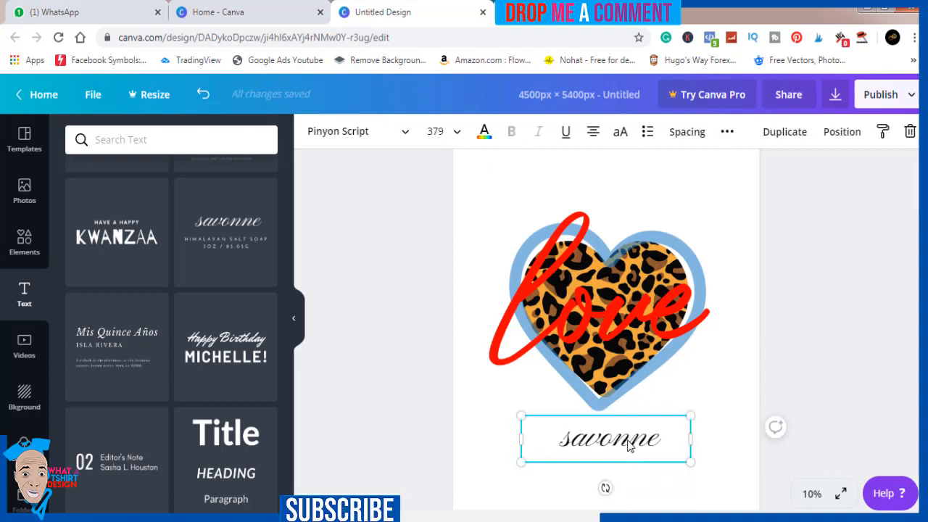
{"action": "double_click", "coordinate": [628, 445]}
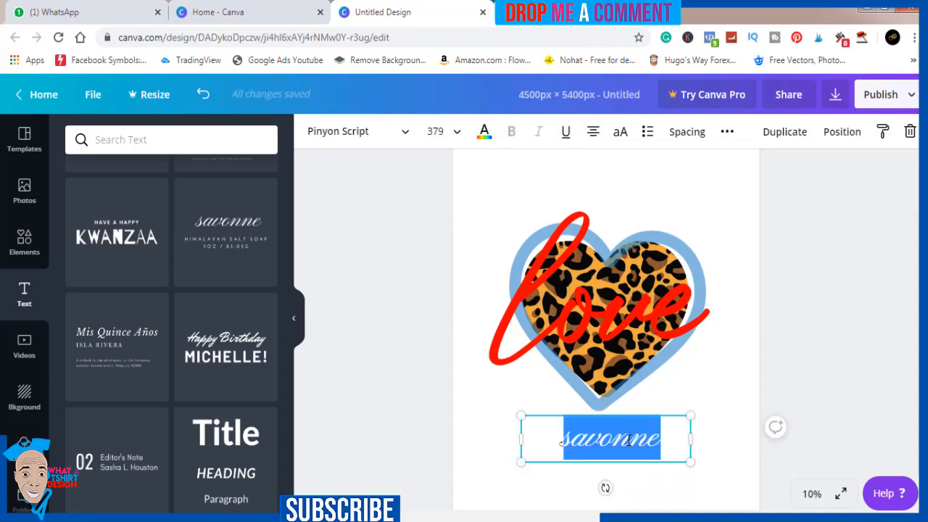
{"action": "type", "text": "l"}
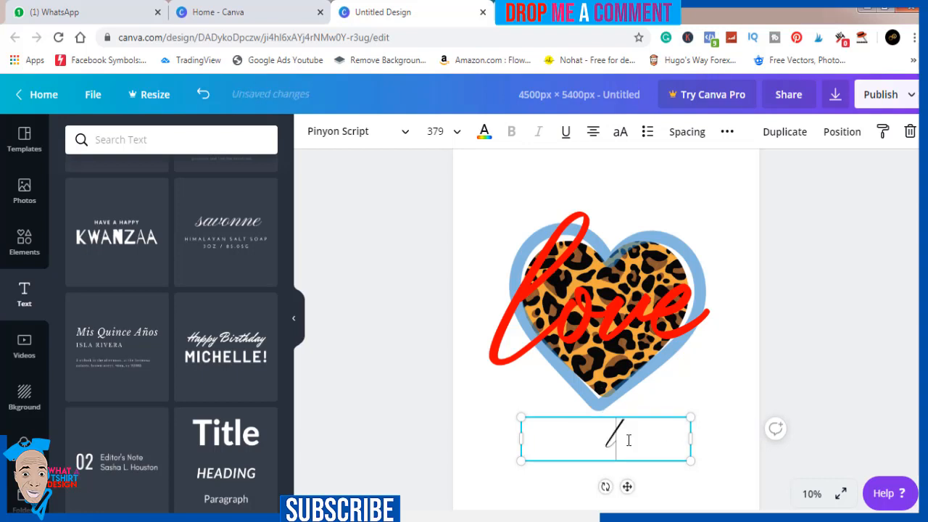
{"action": "type", "text": "ove"}
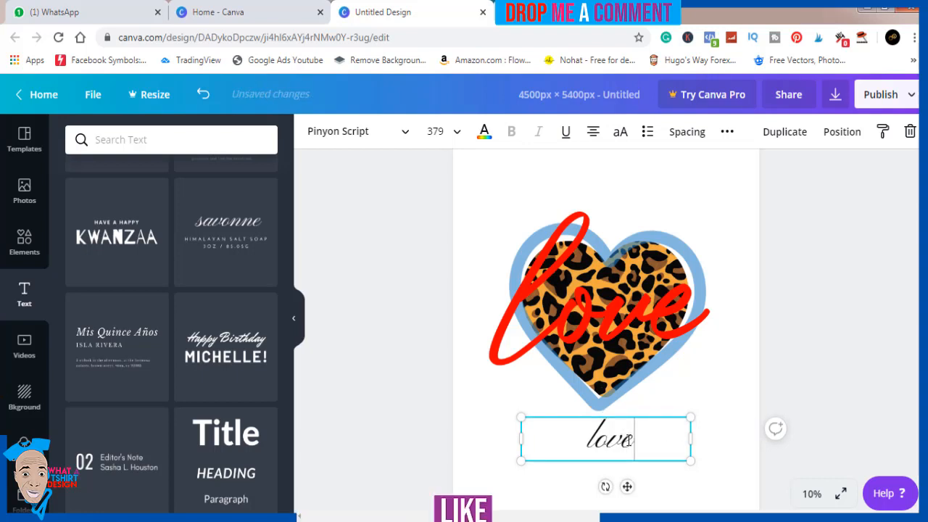
Enlarge the black "love" text below the heart to about font size 844
{"action": "double_click", "coordinate": [629, 440]}
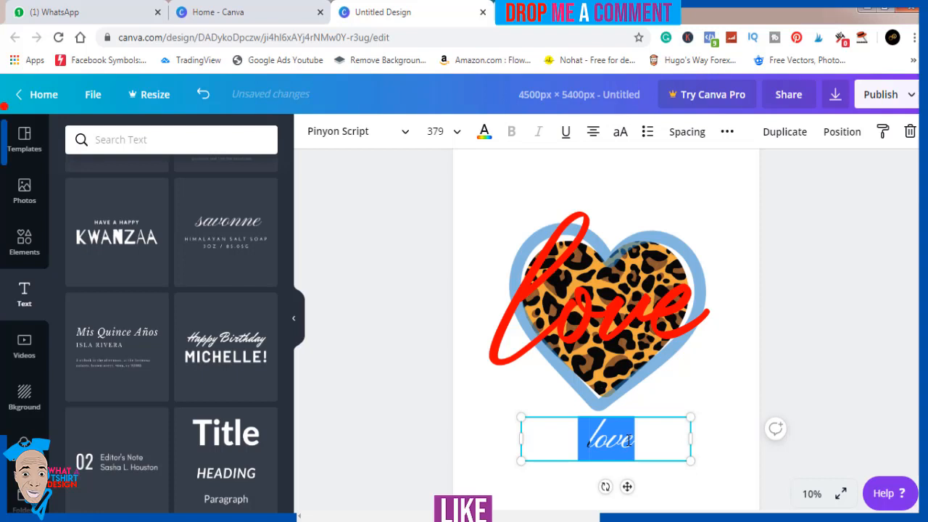
{"action": "left_click", "coordinate": [454, 137]}
{"action": "left_click_drag", "start_coordinate": [509, 188], "coordinate": [509, 372]}
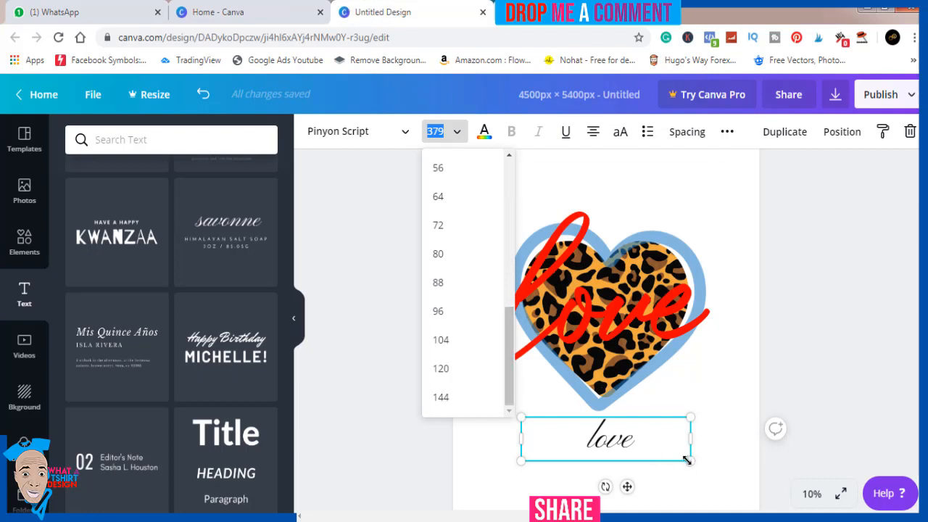
{"action": "left_click_drag", "start_coordinate": [690, 461], "coordinate": [771, 484]}
{"action": "left_click_drag", "start_coordinate": [673, 446], "coordinate": [628, 444]}
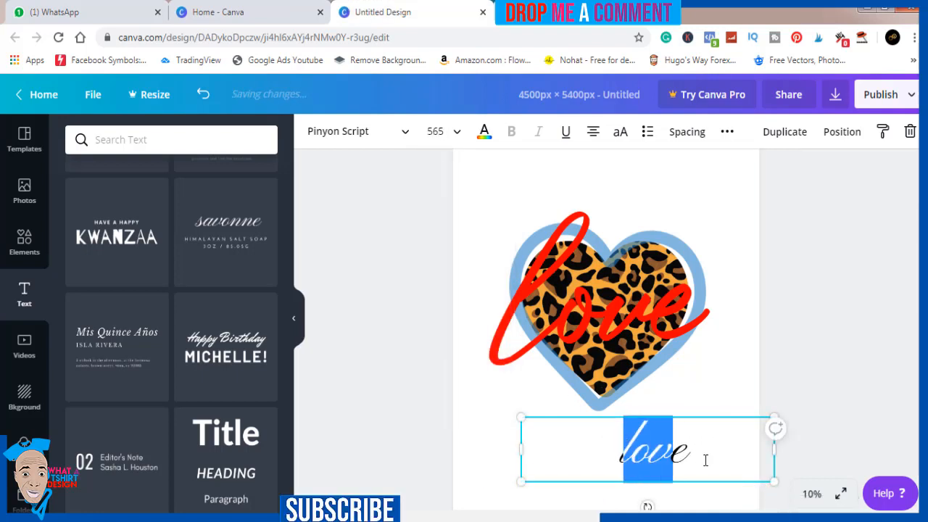
{"action": "left_click_drag", "start_coordinate": [520, 417], "coordinate": [398, 365]}
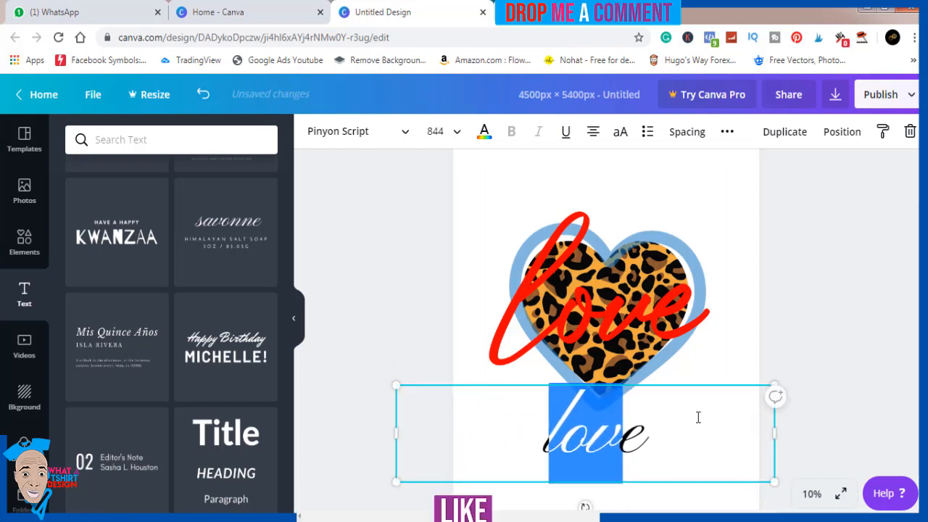
{"action": "left_click", "coordinate": [831, 433]}
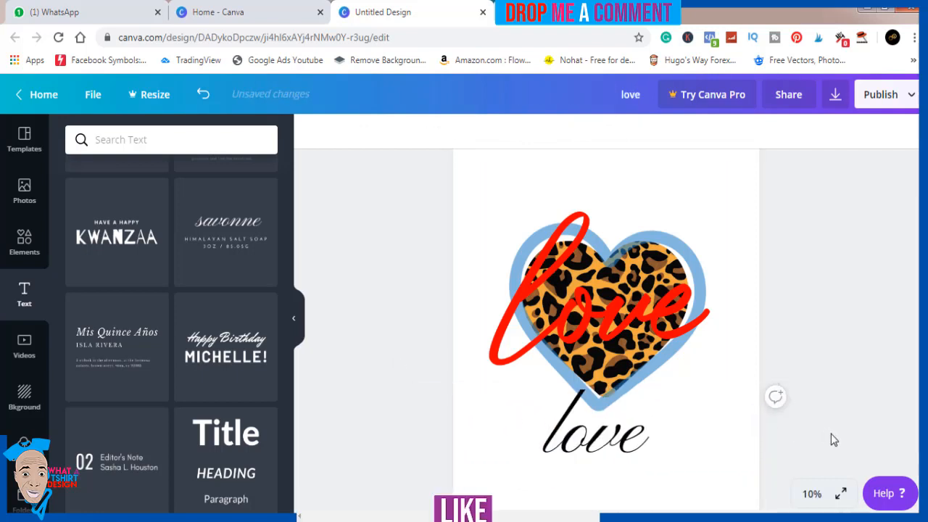
Centre the black "love" text under the heart on the page, and delete that text
{"action": "left_click", "coordinate": [607, 451]}
{"action": "mouse_move", "coordinate": [607, 451]}
{"action": "left_mouse_down"}
{"action": "mouse_move", "coordinate": [617, 462]}
{"action": "mouse_move", "coordinate": [583, 456]}
{"action": "mouse_move", "coordinate": [633, 457]}
{"action": "mouse_move", "coordinate": [622, 455]}
{"action": "mouse_move", "coordinate": [604, 293]}
{"action": "mouse_move", "coordinate": [606, 471]}
{"action": "mouse_move", "coordinate": [606, 451]}
{"action": "mouse_move", "coordinate": [623, 455]}
{"action": "left_mouse_up"}
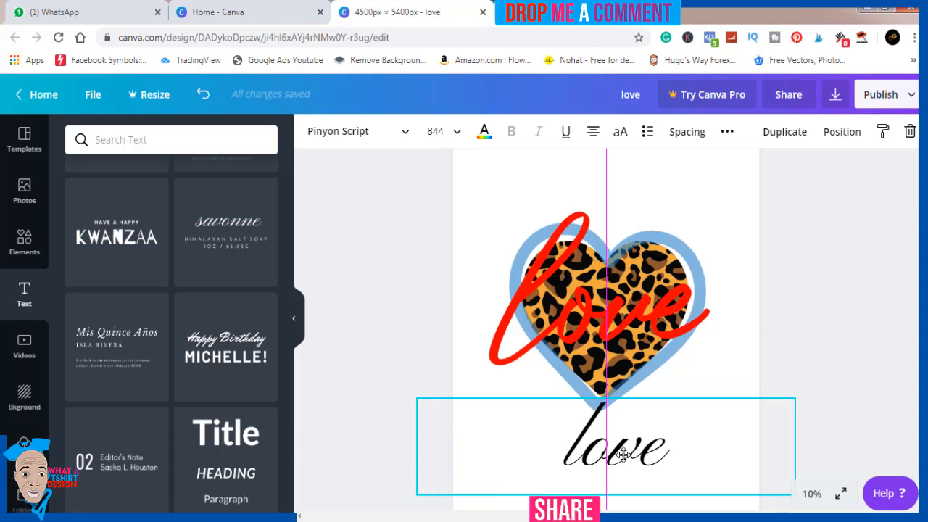
{"action": "left_click_drag", "start_coordinate": [623, 455], "coordinate": [623, 455]}
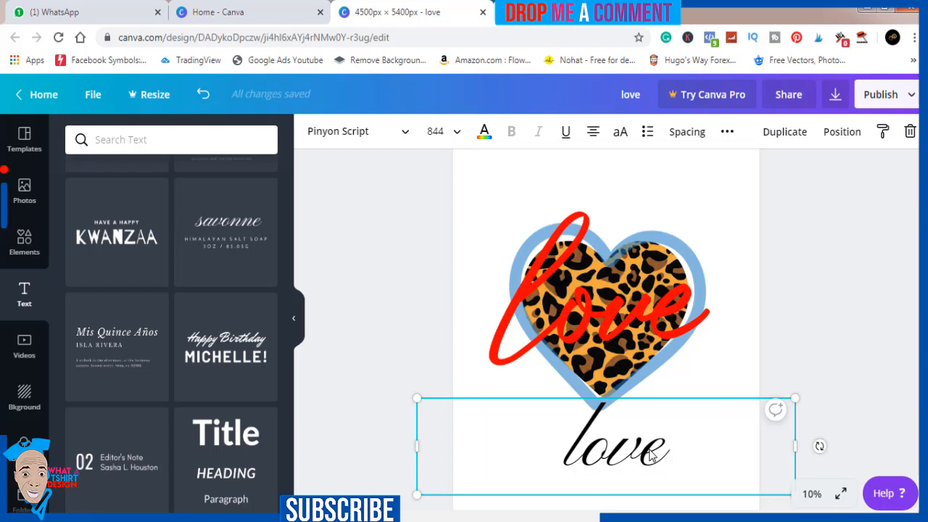
{"action": "key", "text": "Delete"}
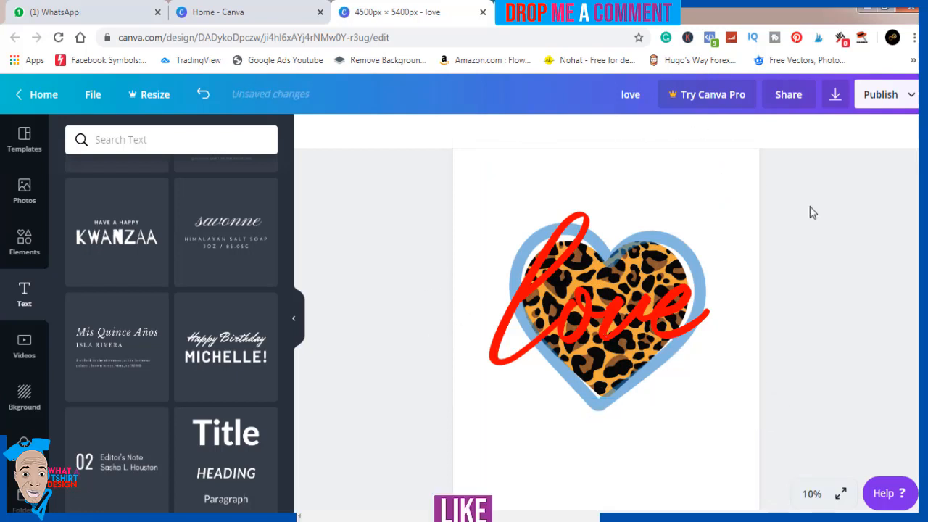
Try to enable a transparent background for the PNG download, and dismiss the Canva Pro trial offer
{"action": "left_click", "coordinate": [835, 95]}
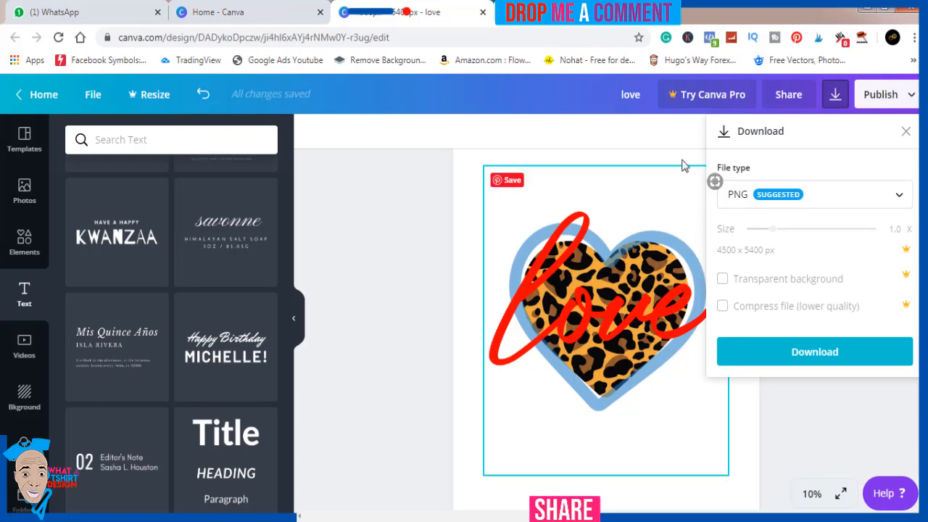
{"action": "left_click", "coordinate": [723, 282]}
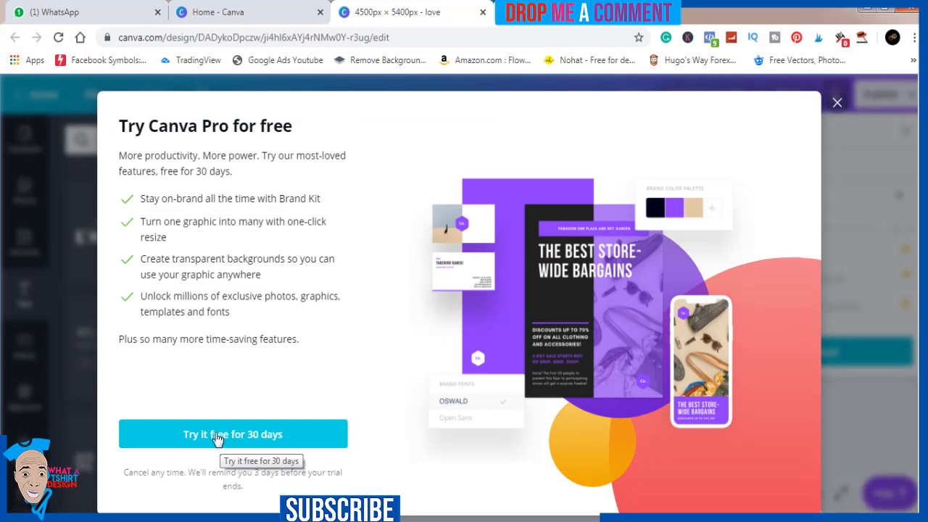
{"action": "left_click", "coordinate": [837, 105]}
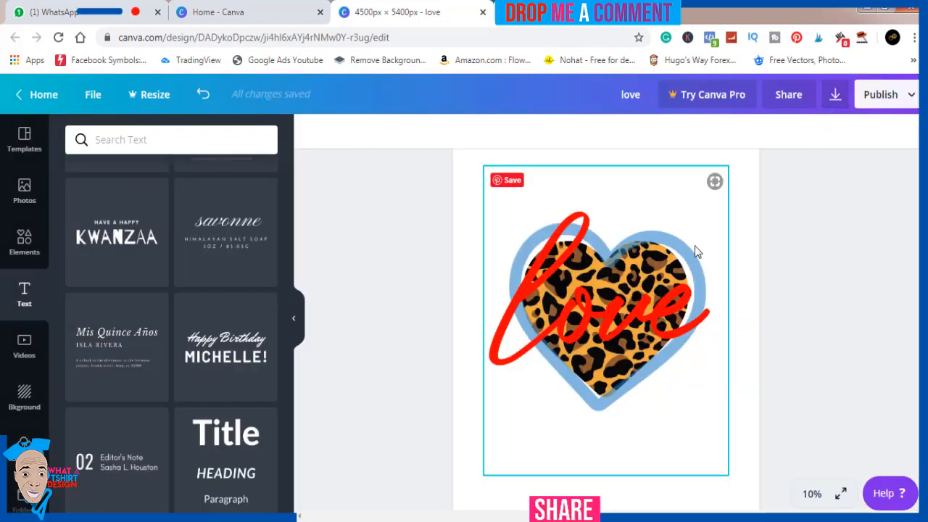
Download the design as a PNG and view the saved love image from its Downloads folder
{"action": "left_click", "coordinate": [835, 96]}
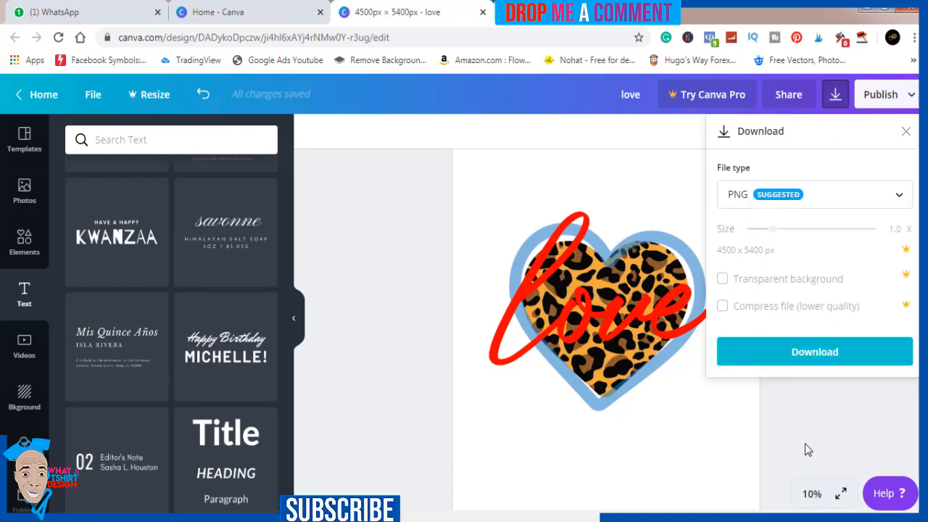
{"action": "left_click", "coordinate": [800, 363]}
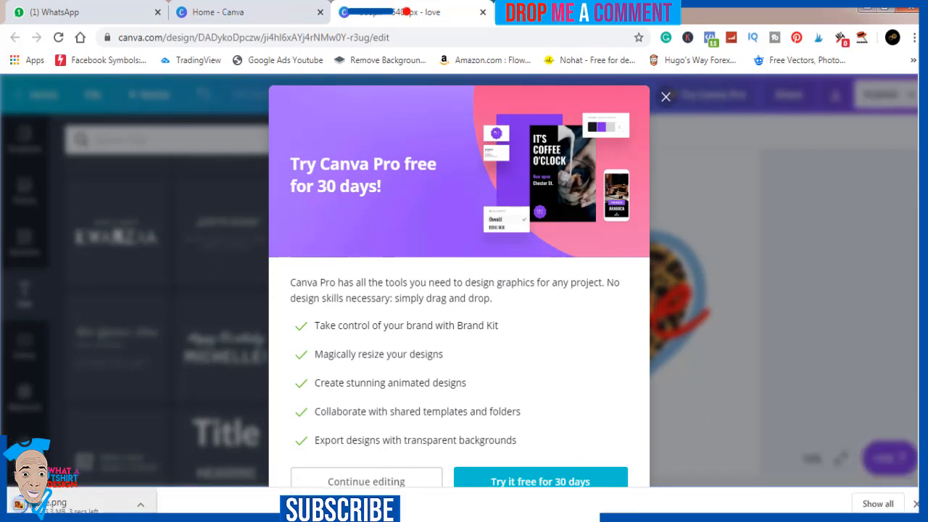
{"action": "left_click", "coordinate": [142, 505]}
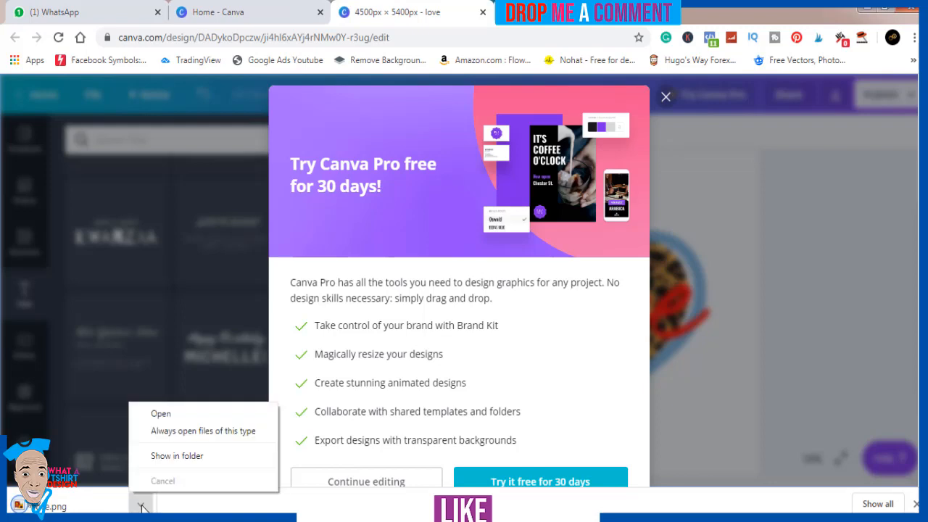
{"action": "left_click", "coordinate": [166, 456]}
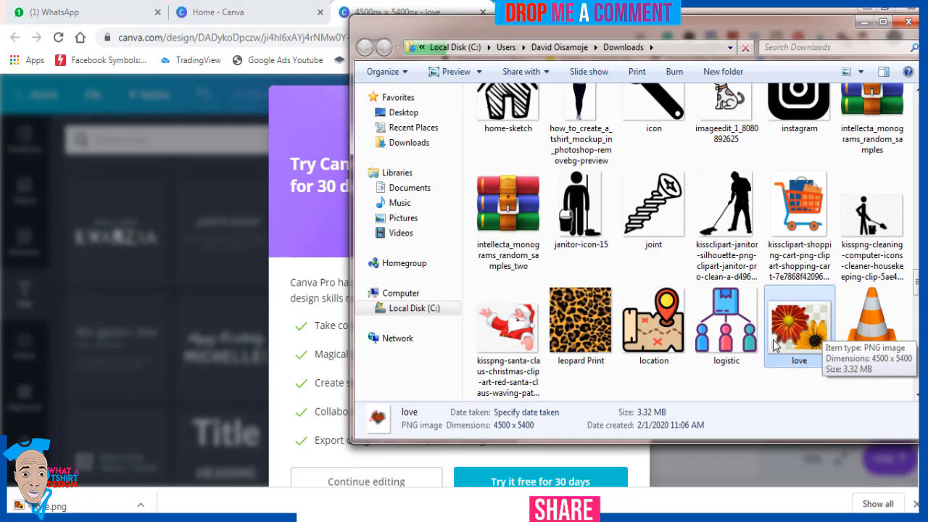
{"action": "double_click", "coordinate": [796, 319]}
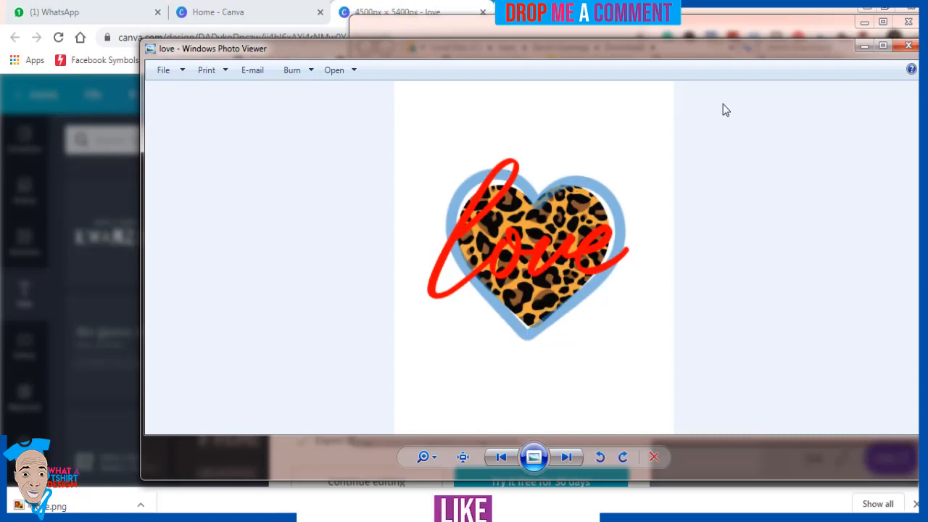
{"action": "left_click", "coordinate": [908, 46]}
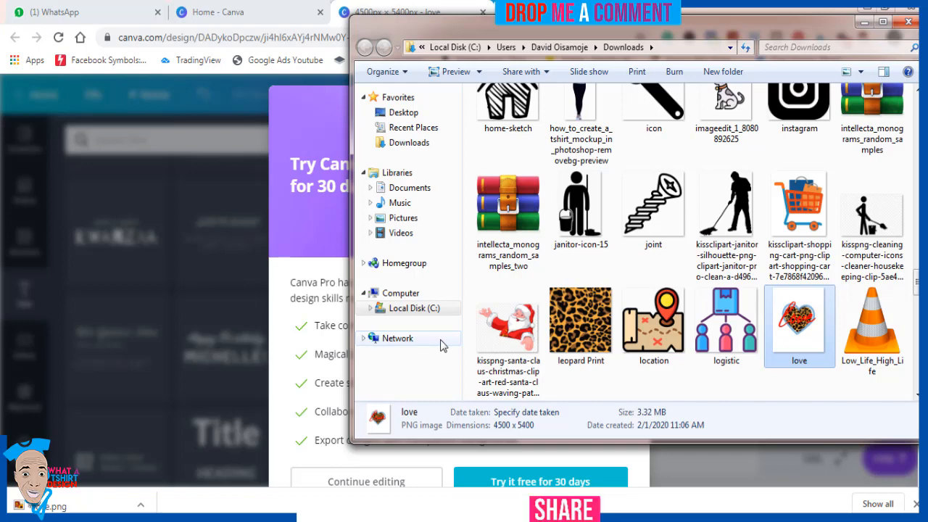
Open "New tshirt mockup on hunger.psd" from the MOckUps folder in Photoshop, and open its YOUR DESIGN HERE smart object for editing
{"action": "left_click", "coordinate": [403, 218]}
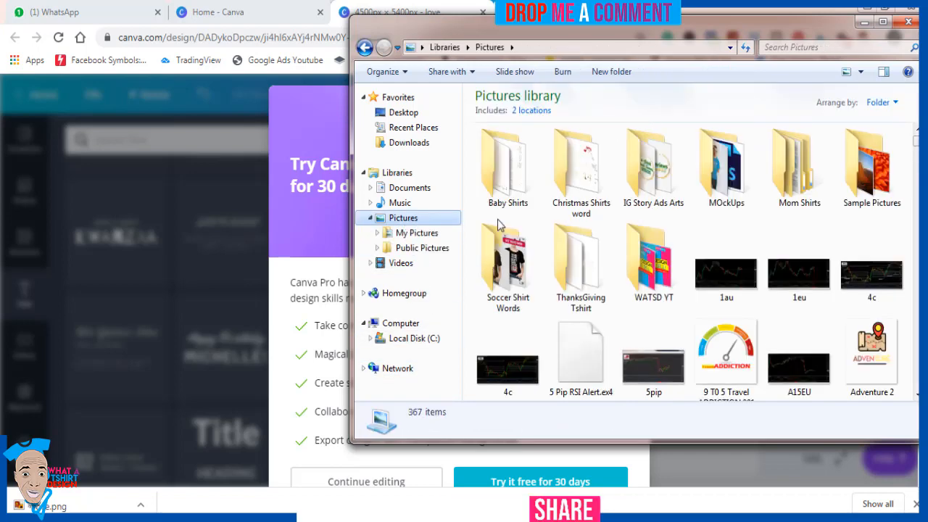
{"action": "double_click", "coordinate": [651, 274]}
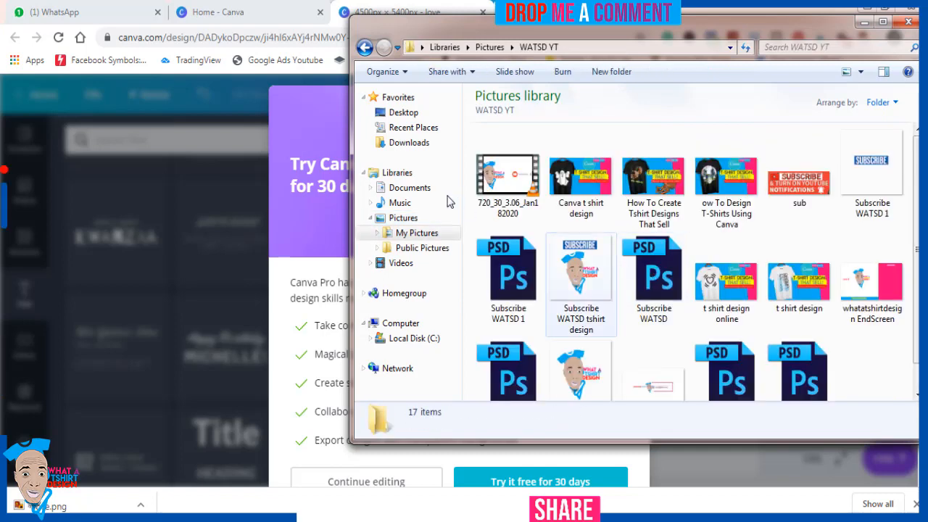
{"action": "left_click", "coordinate": [428, 233]}
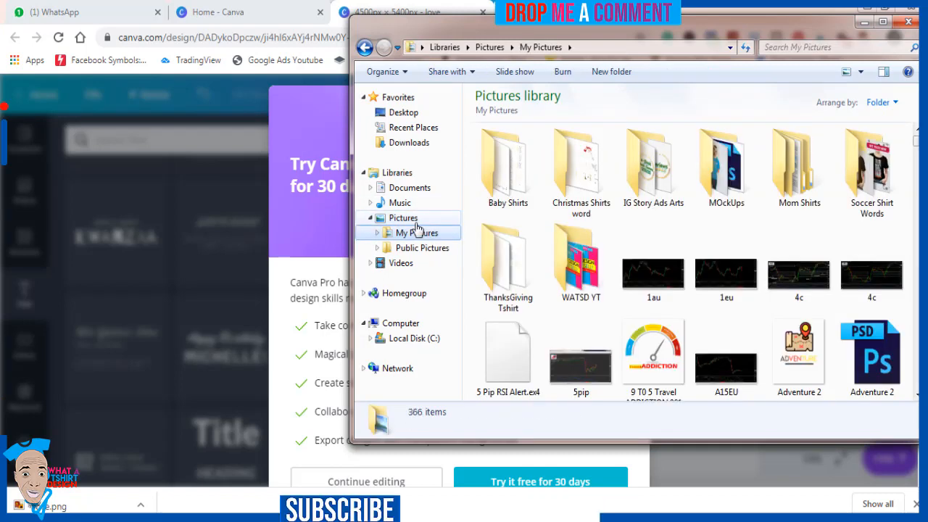
{"action": "left_click", "coordinate": [731, 190]}
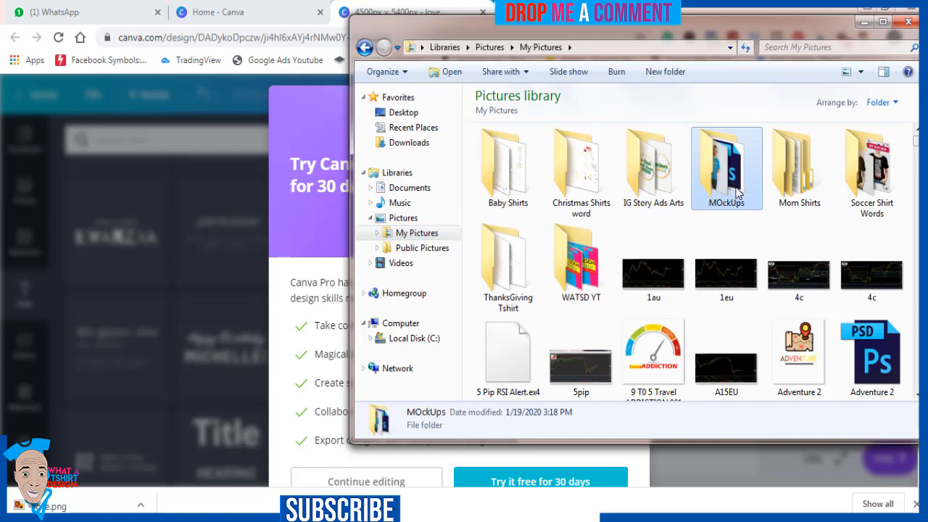
{"action": "double_click", "coordinate": [738, 192]}
{"action": "left_click", "coordinate": [584, 268]}
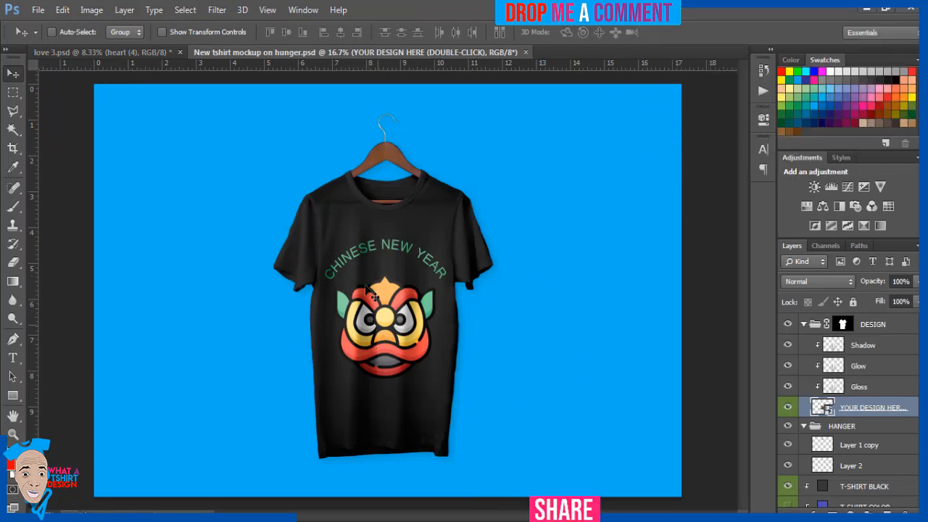
{"action": "double_click", "coordinate": [818, 408]}
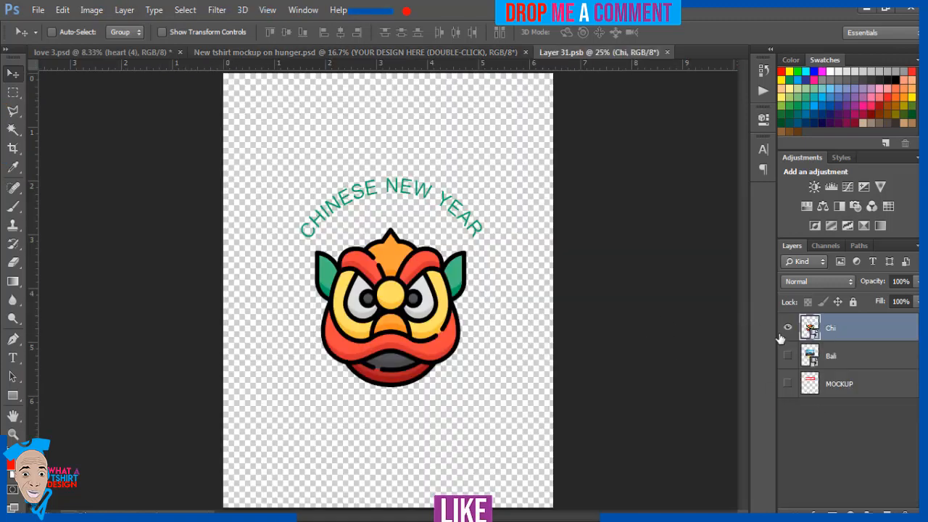
Delete the Chi layer and place the love image from the Downloads folder into the Layer 31.psb design document
{"action": "key", "text": "Delete"}
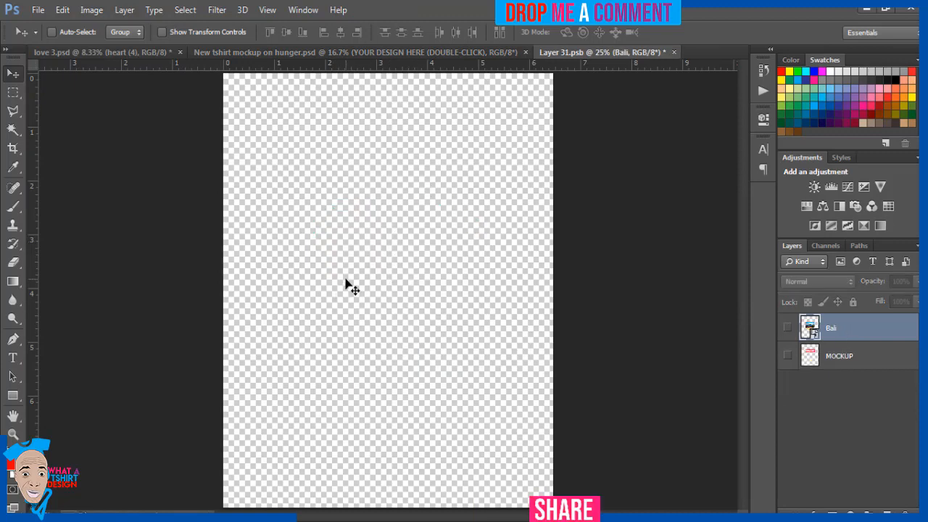
{"action": "key", "text": "alt+Tab"}
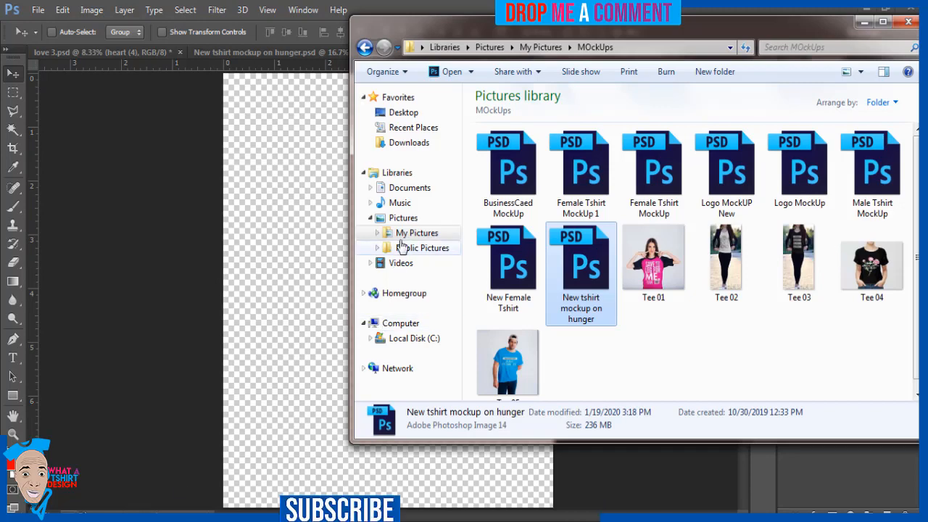
{"action": "left_click", "coordinate": [404, 148]}
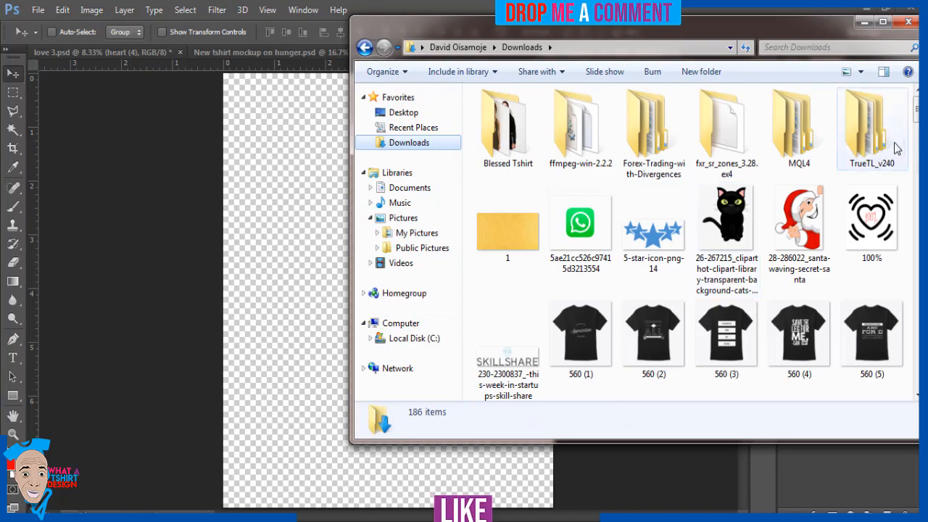
{"action": "left_click_drag", "start_coordinate": [919, 117], "coordinate": [918, 293]}
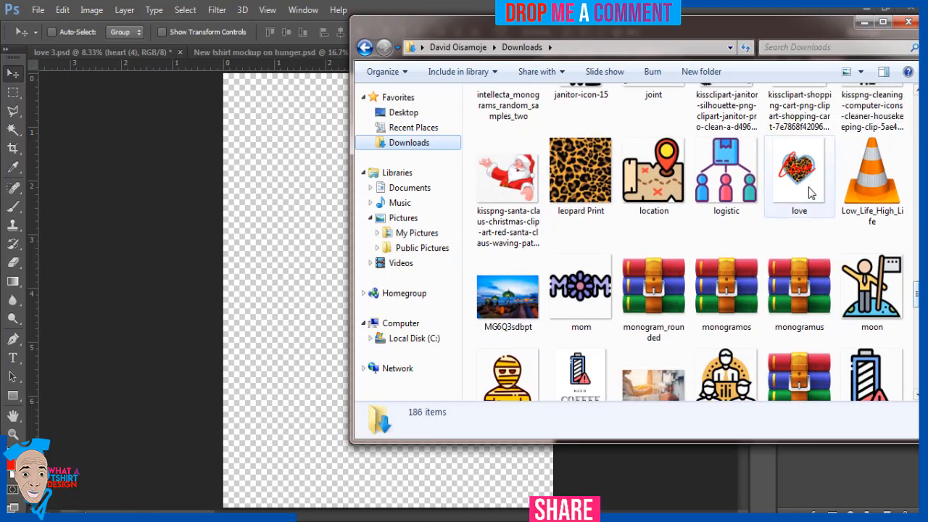
{"action": "left_click_drag", "start_coordinate": [809, 190], "coordinate": [263, 235]}
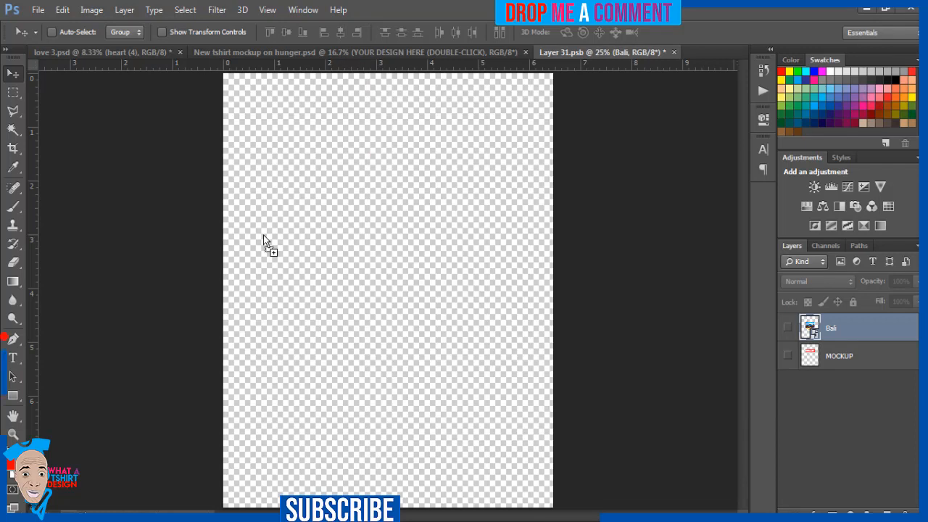
{"action": "left_click_drag", "start_coordinate": [263, 235], "coordinate": [264, 234]}
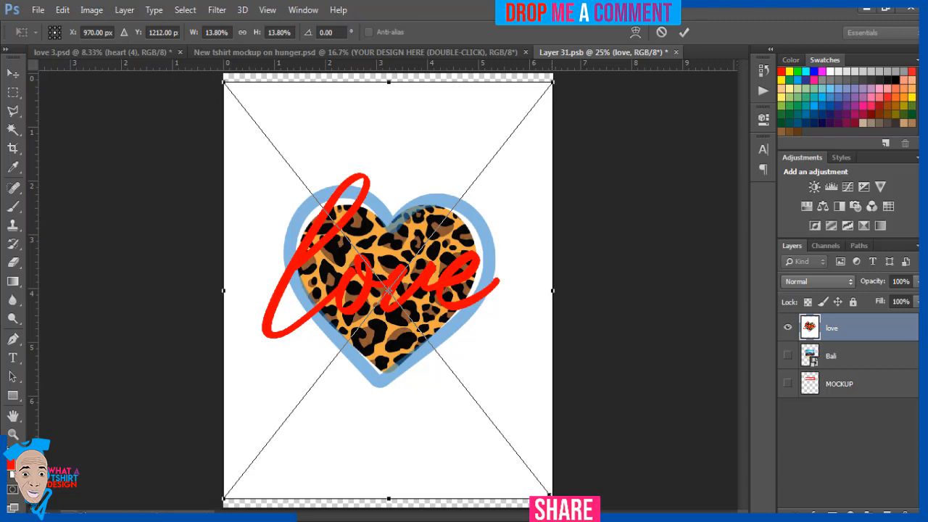
Scale the placed love image proportionally to about 10% around its centre, and add an empty layer above it
{"action": "left_click_drag", "start_coordinate": [549, 497], "coordinate": [505, 441]}
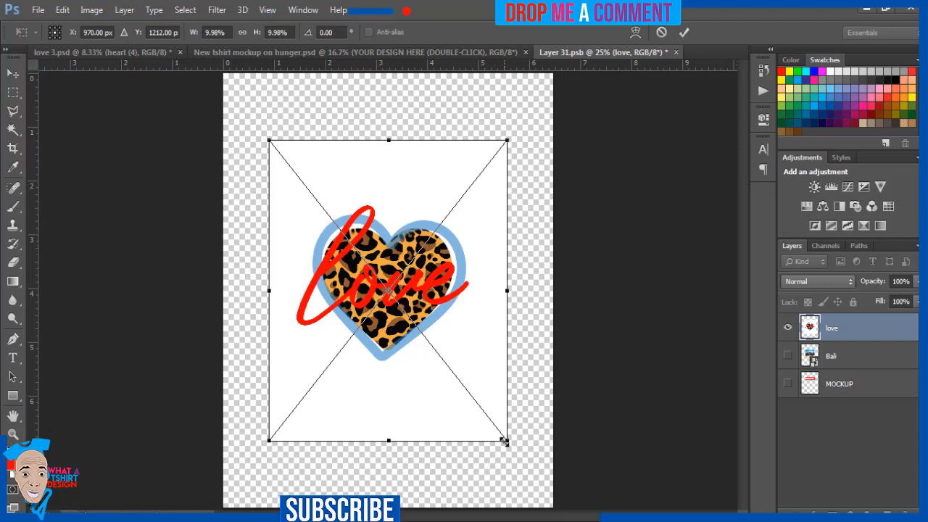
{"action": "key", "text": "Return"}
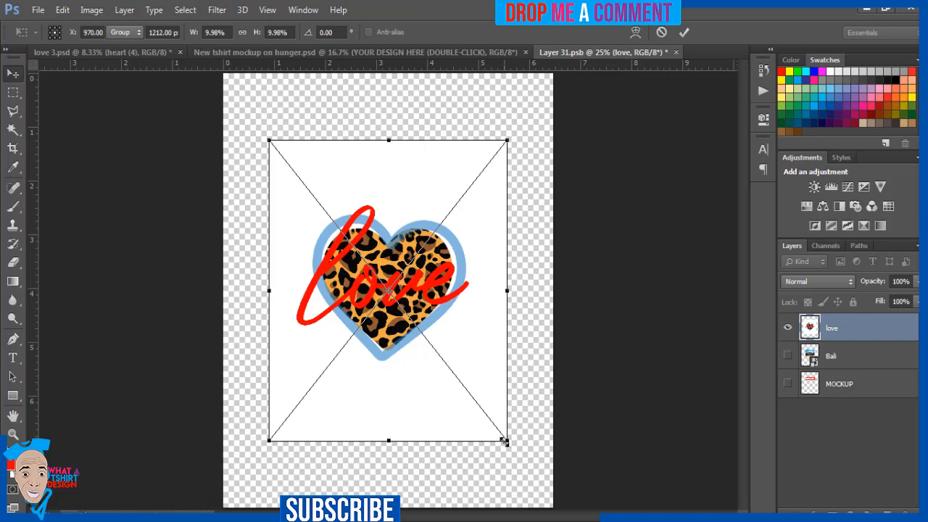
{"action": "key", "text": "Return"}
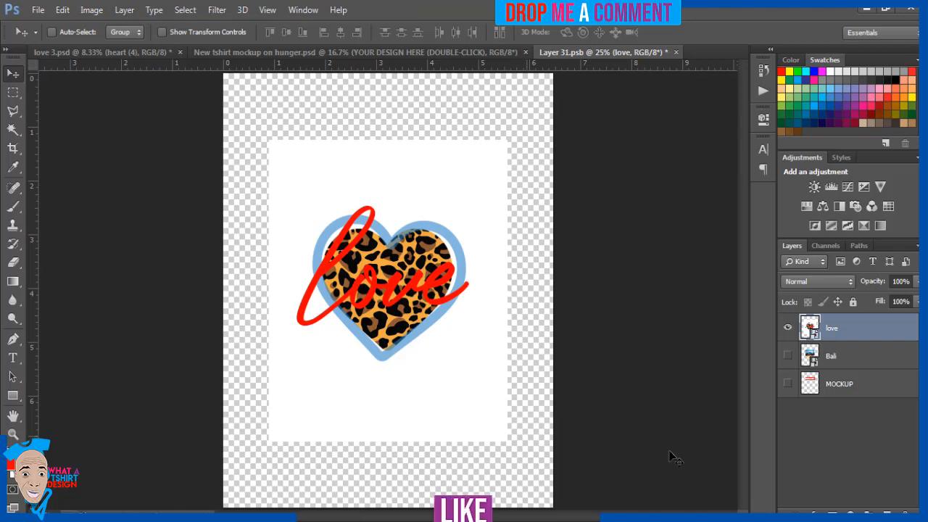
{"action": "left_click", "coordinate": [886, 511]}
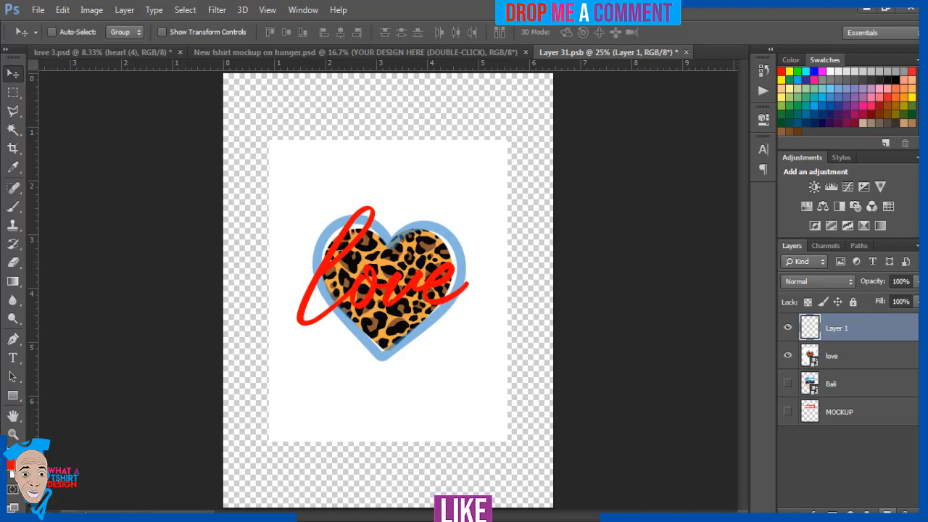
Rasterize the love layer and use the Magic Wand to delete white areas around the artwork and inside the blue heart outline
{"action": "left_click", "coordinate": [839, 356]}
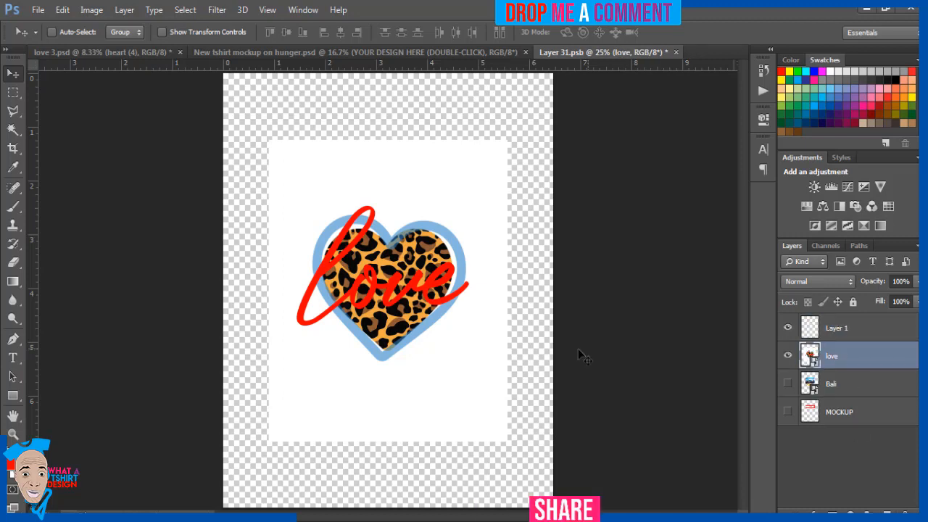
{"action": "left_click", "coordinate": [12, 131]}
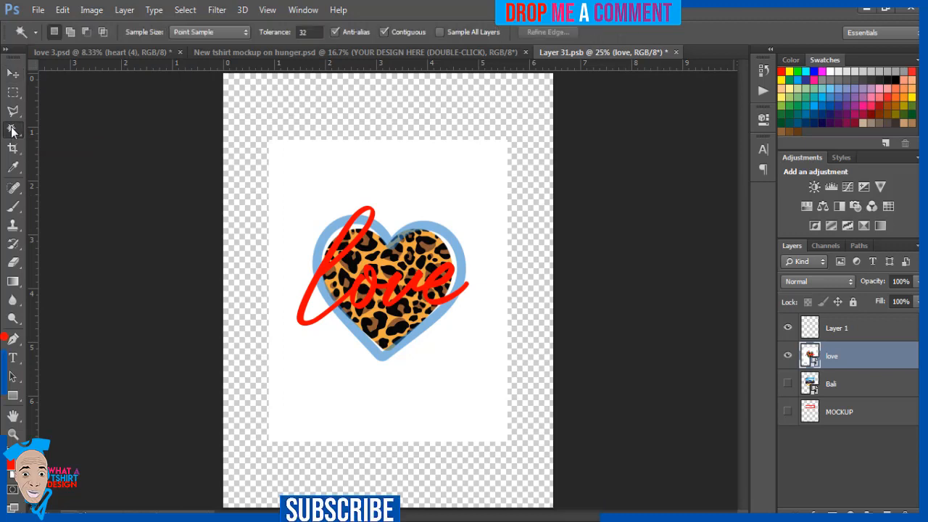
{"action": "left_click", "coordinate": [292, 182]}
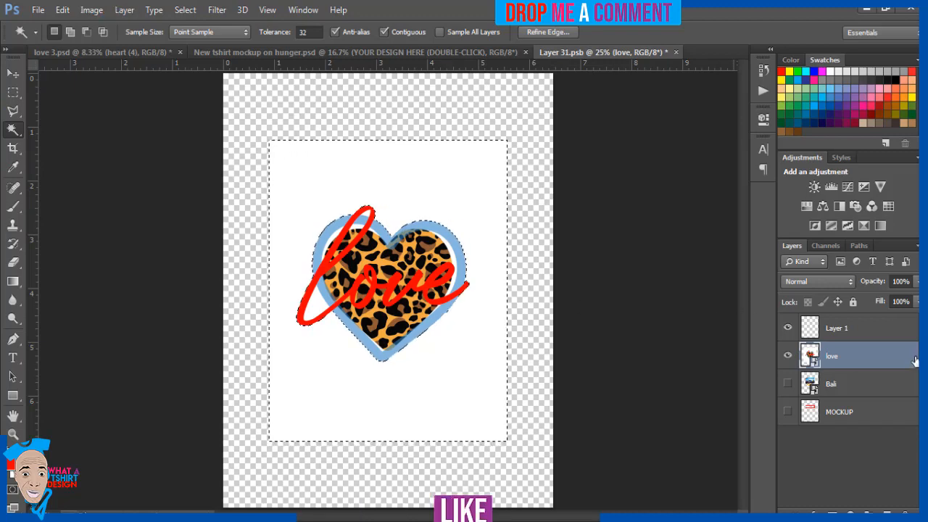
{"action": "right_click", "coordinate": [915, 361]}
{"action": "left_click", "coordinate": [694, 213]}
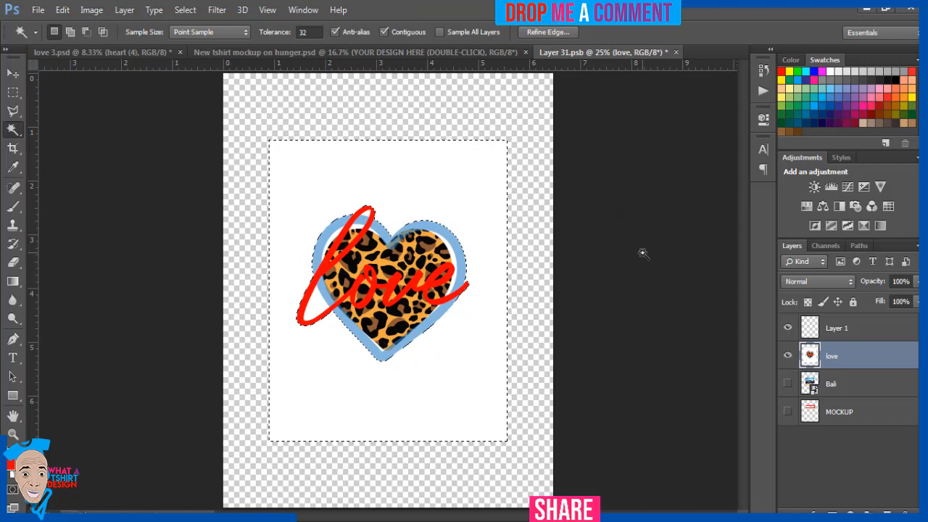
{"action": "key", "text": "Delete"}
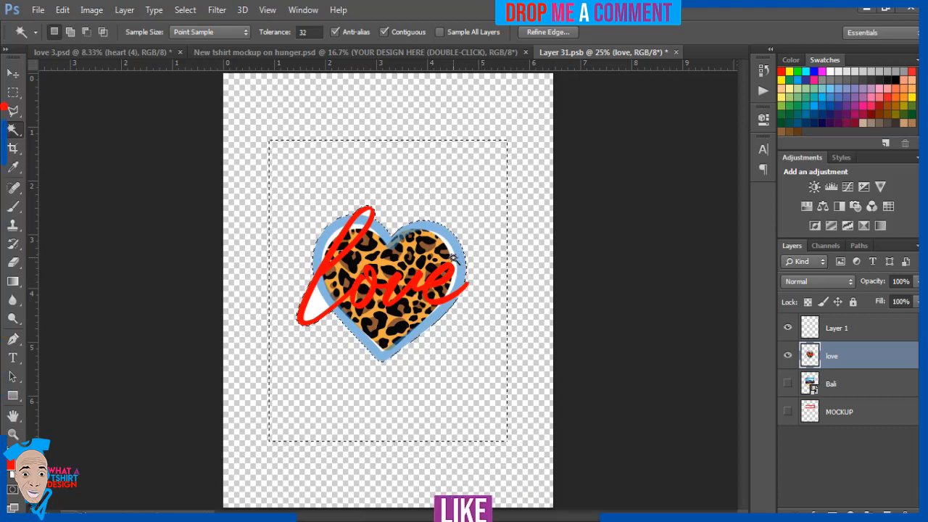
{"action": "left_click", "coordinate": [453, 257]}
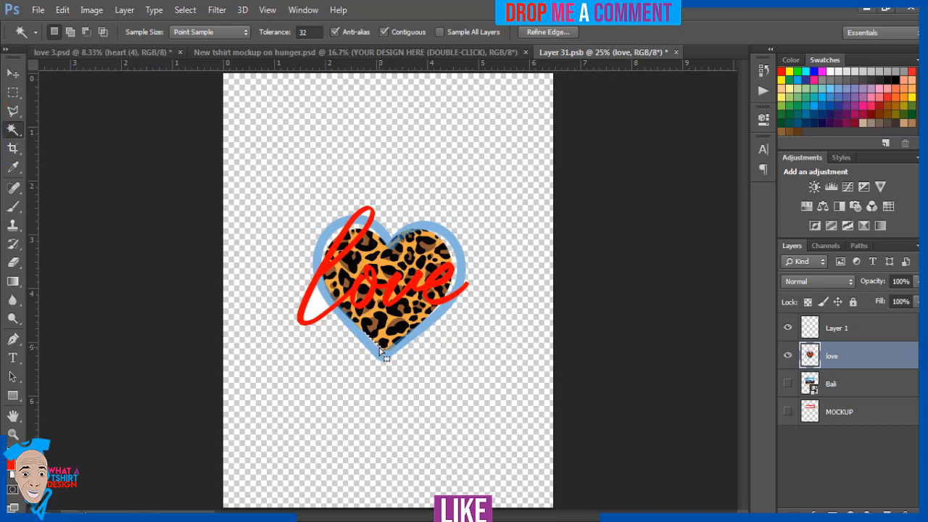
{"action": "key", "text": "ctrl+d"}
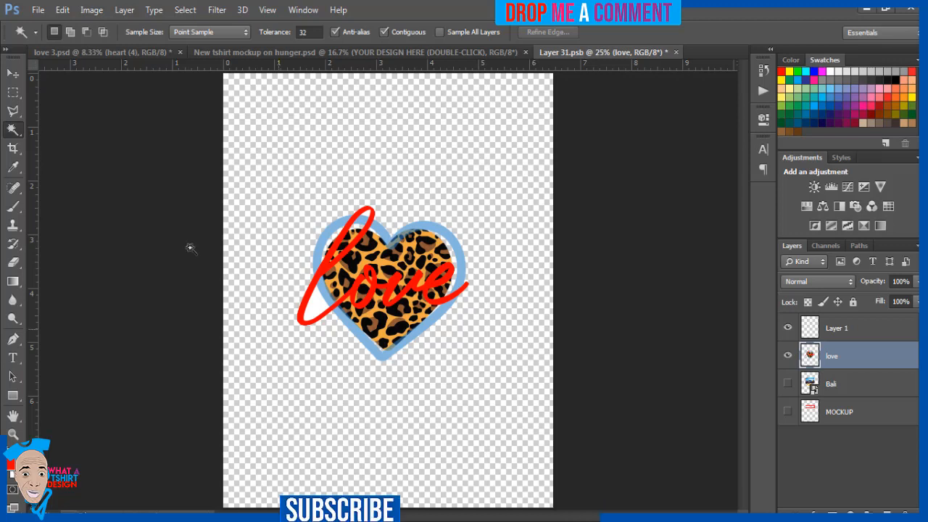
Save the smart object document and check the updated design on the black T-shirt mockup
{"action": "left_click", "coordinate": [38, 10]}
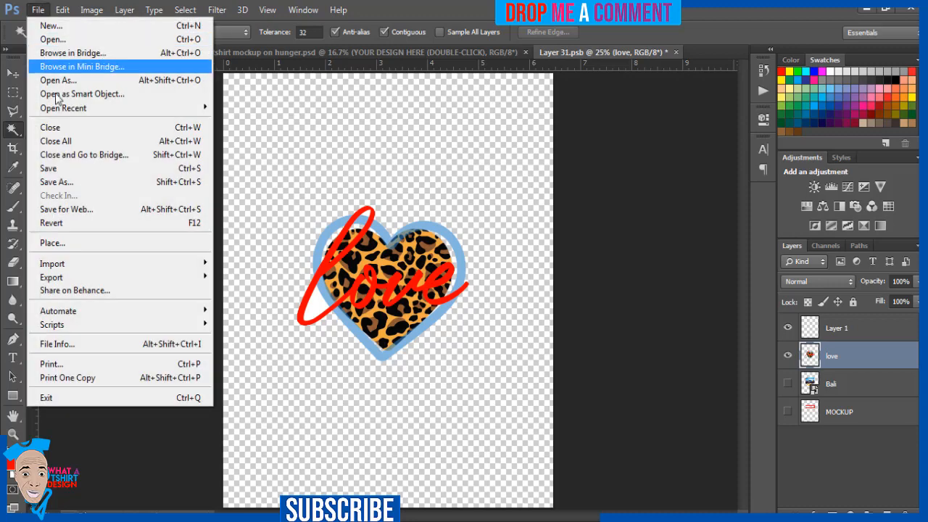
{"action": "left_click", "coordinate": [63, 173]}
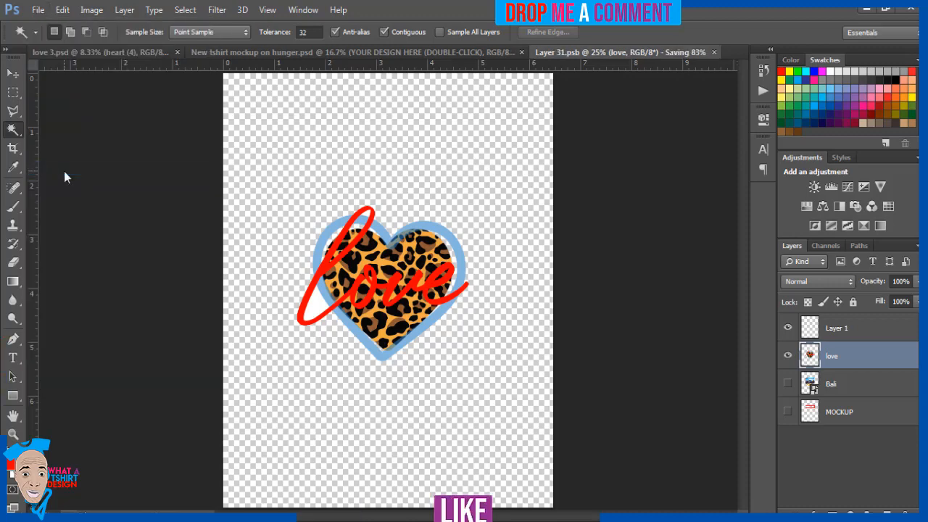
{"action": "left_click", "coordinate": [321, 54]}
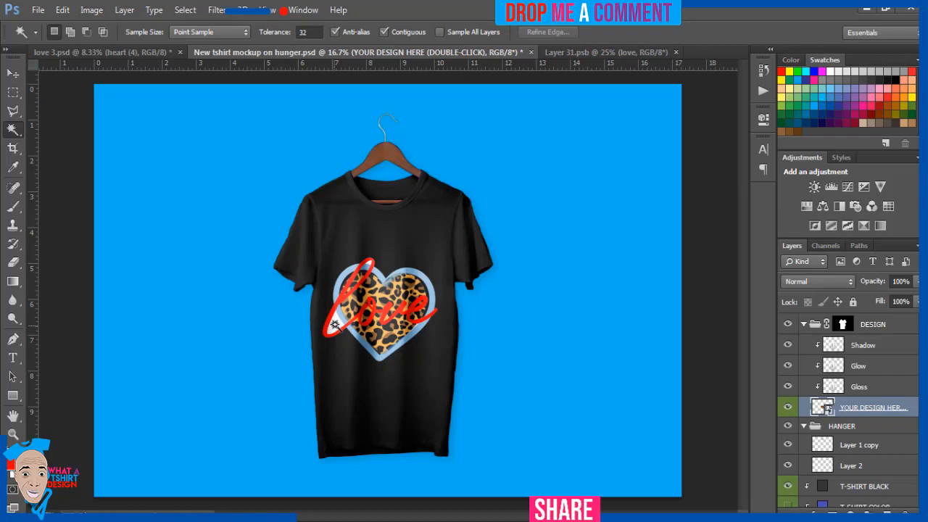
Delete the leftover white sliver inside the blue outline below the letter "e" in the smart object, and check the mockup
{"action": "left_click", "coordinate": [612, 51]}
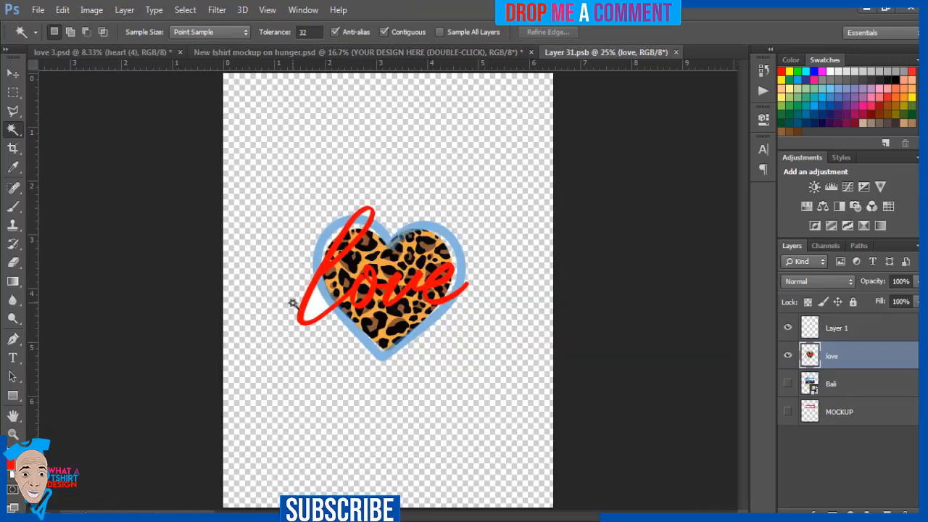
{"action": "left_click", "coordinate": [317, 308]}
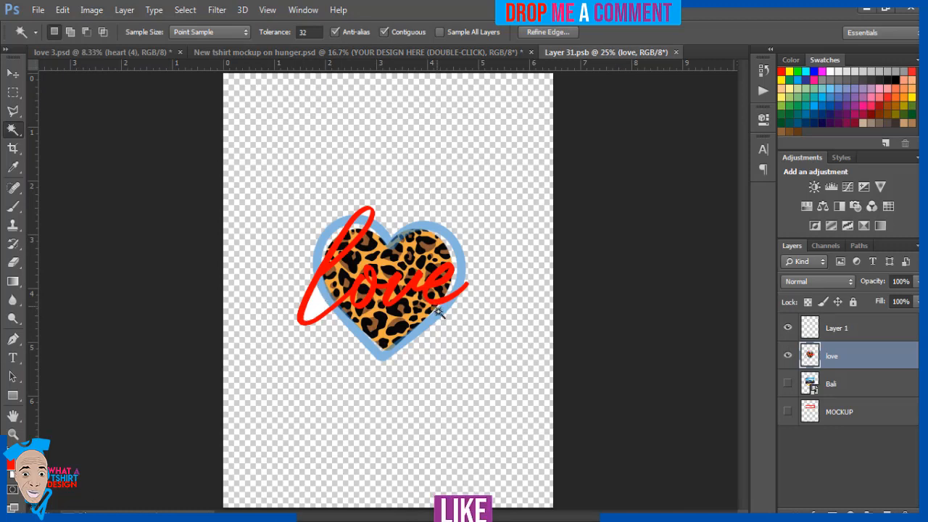
{"action": "left_click", "coordinate": [437, 308]}
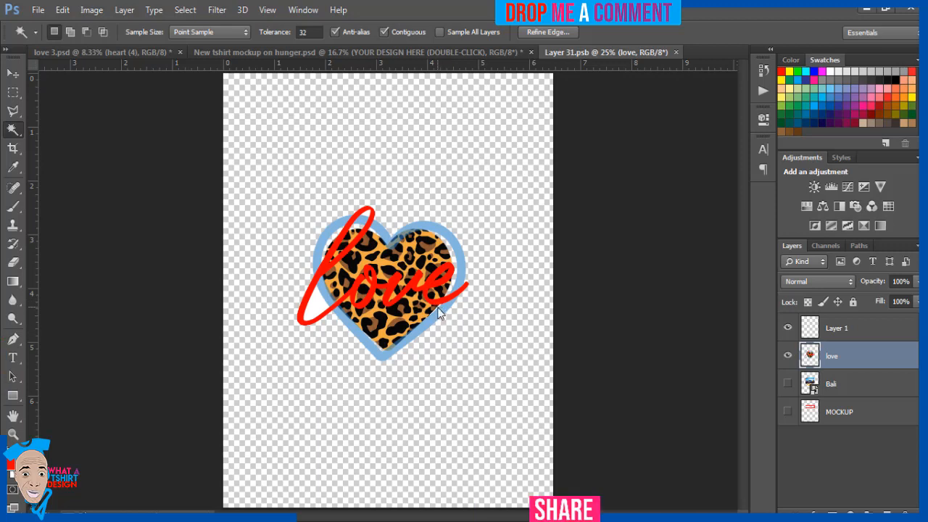
{"action": "key", "text": "Delete"}
{"action": "key", "text": "ctrl+d"}
{"action": "left_click", "coordinate": [340, 52]}
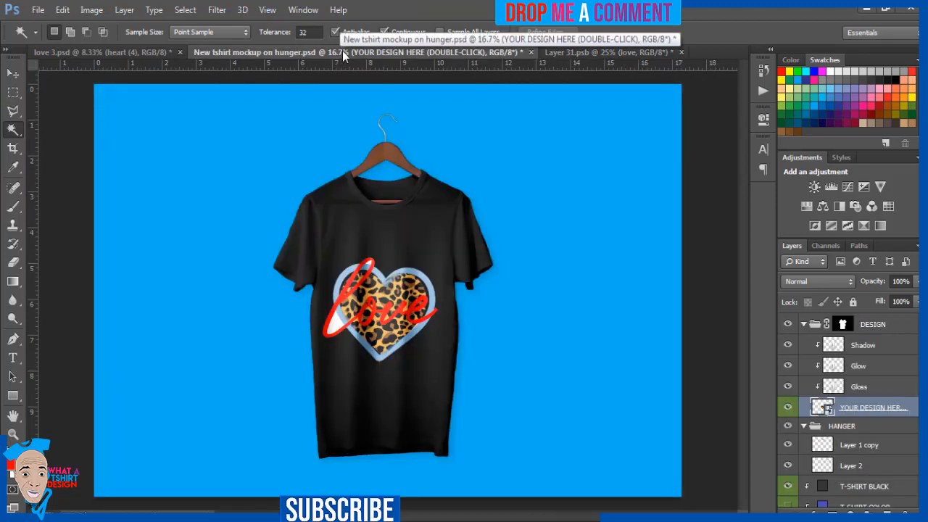
Move the love artwork slightly up and to the right in the smart object, save it, and view it on the mockup
{"action": "left_click", "coordinate": [567, 52]}
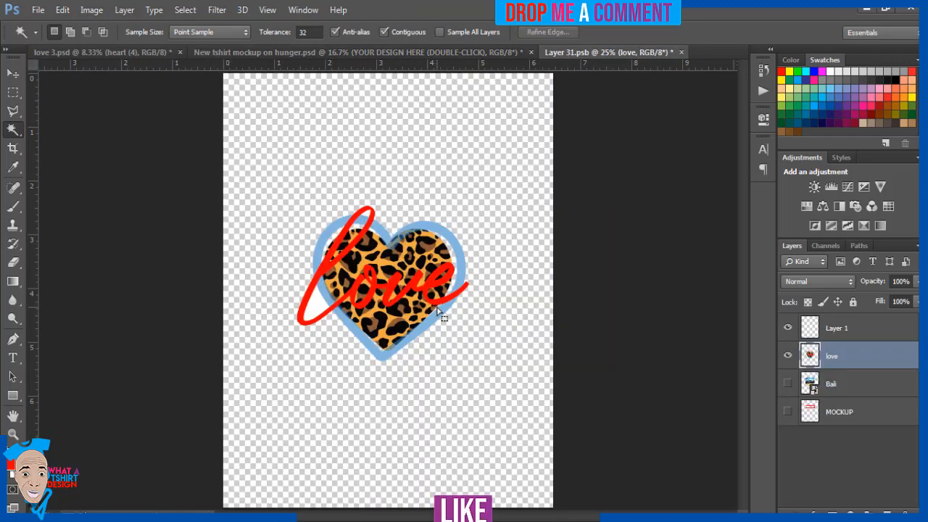
{"action": "left_click", "coordinate": [11, 74]}
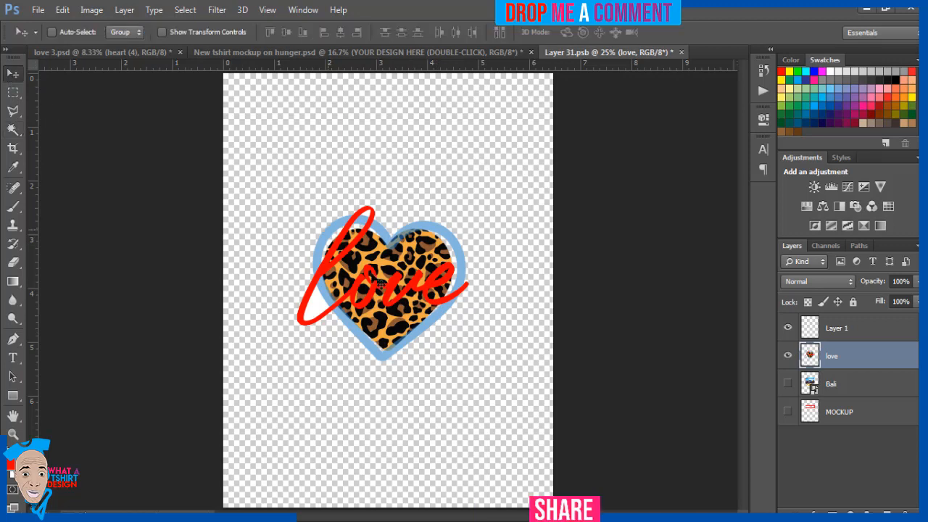
{"action": "left_click_drag", "start_coordinate": [394, 258], "coordinate": [406, 249]}
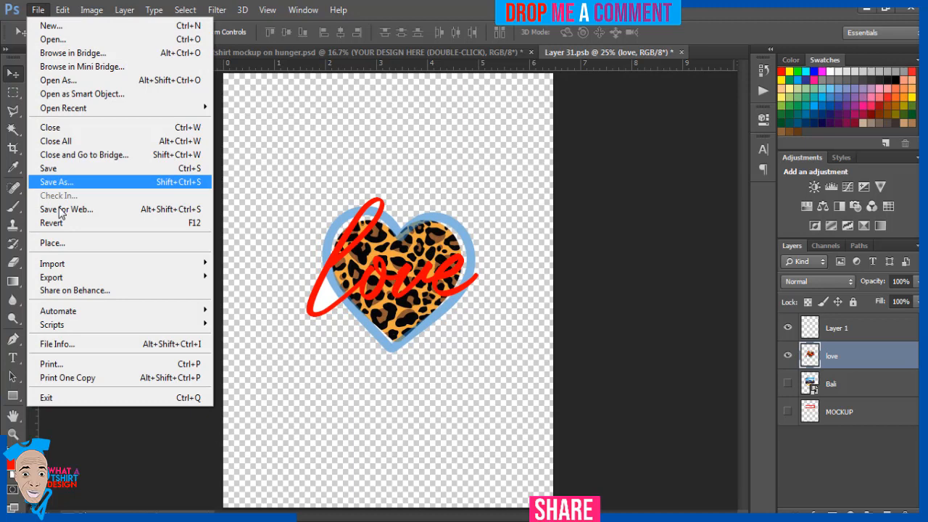
{"action": "left_click", "coordinate": [56, 169]}
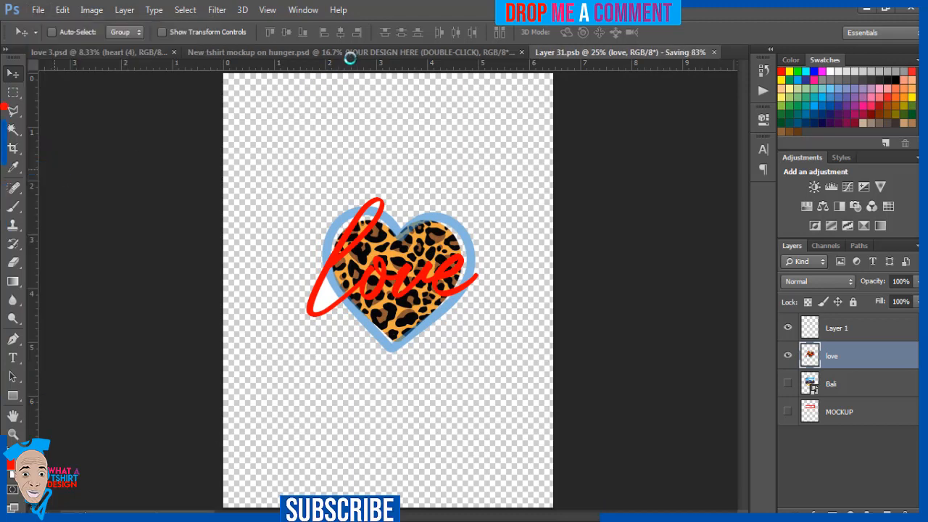
{"action": "left_click", "coordinate": [352, 52]}
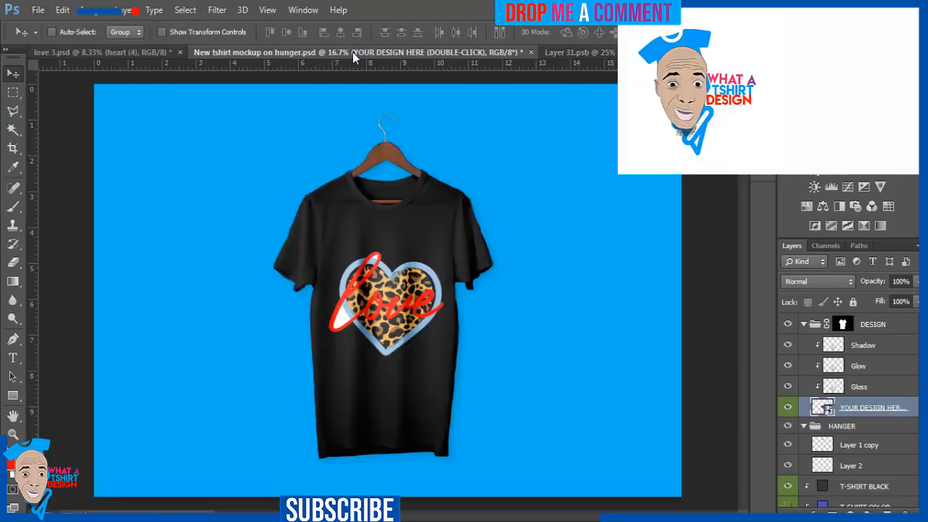
Delete the white fill inside the lower loop of the letter "l" with the Magic Wand, and save the smart object document
{"action": "left_click", "coordinate": [584, 52]}
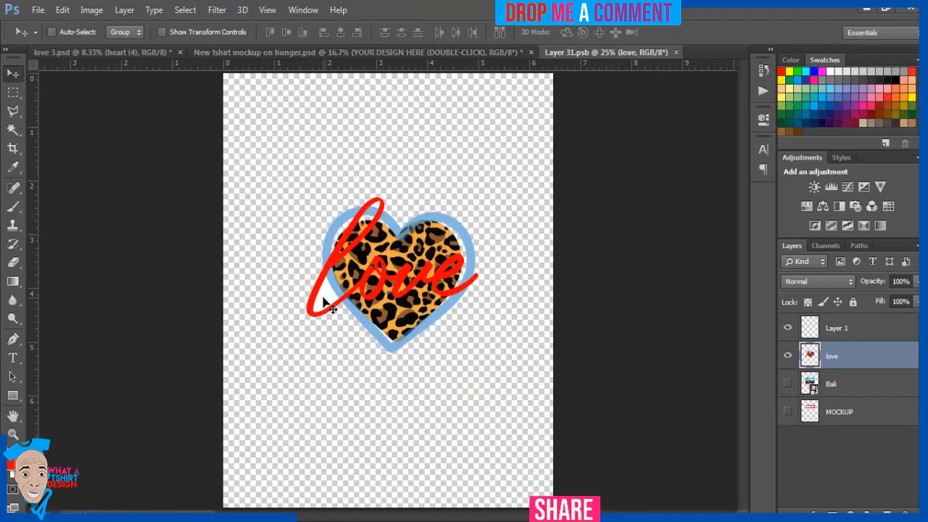
{"action": "left_click", "coordinate": [9, 130]}
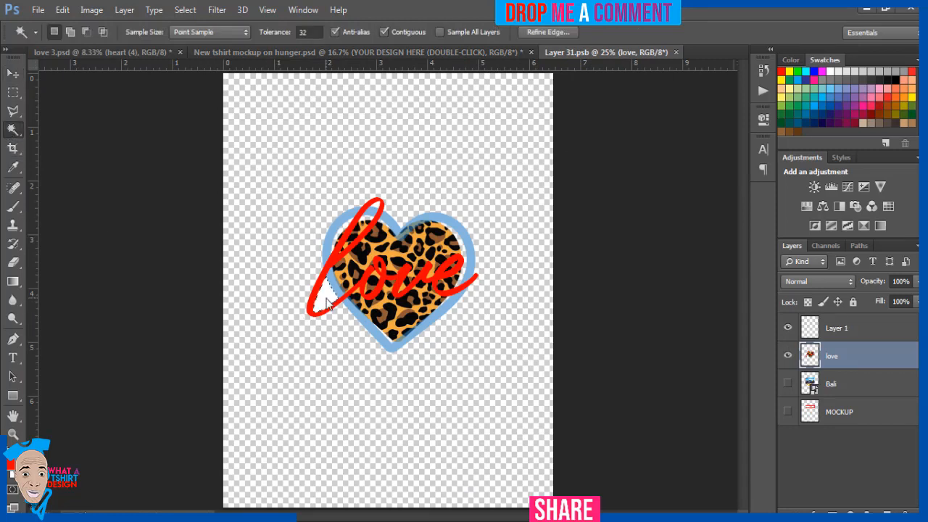
{"action": "left_click", "coordinate": [327, 301]}
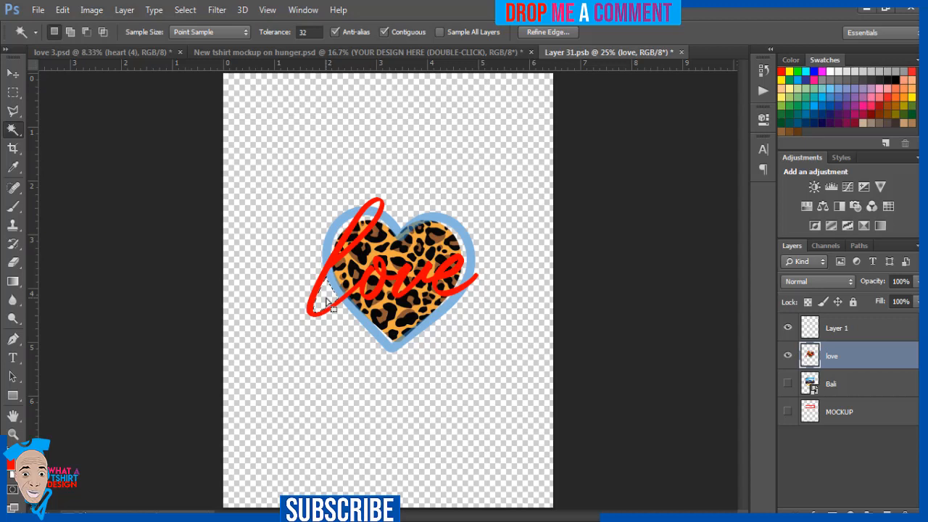
{"action": "key", "text": "ctrl+d"}
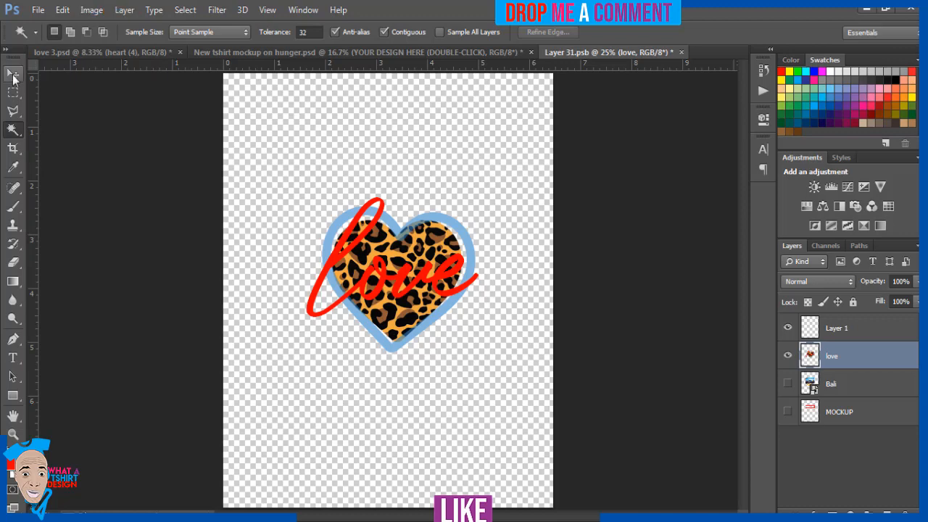
{"action": "left_click", "coordinate": [38, 12]}
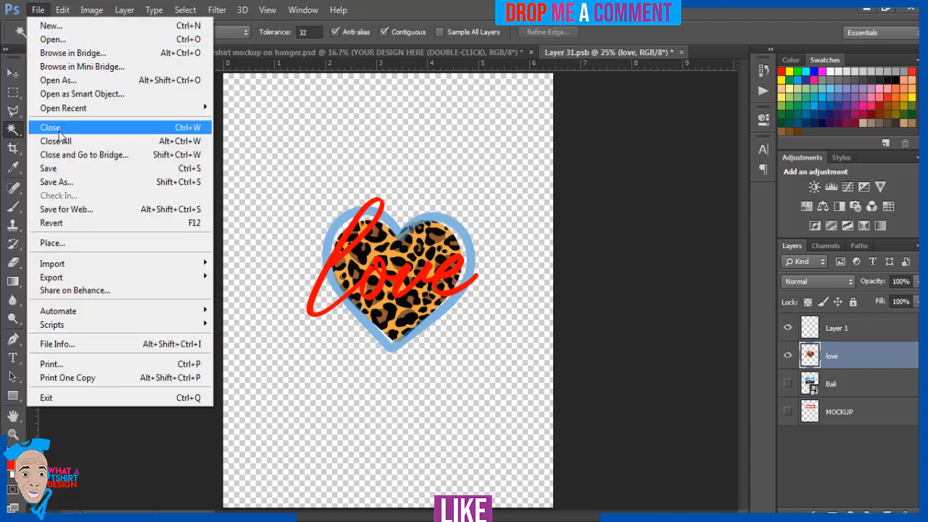
{"action": "left_click", "coordinate": [62, 169]}
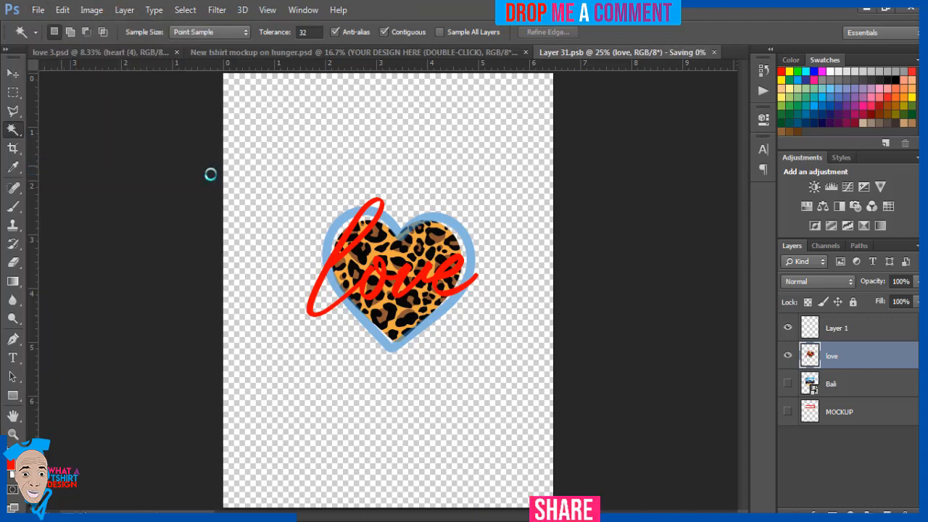
Delete the white fill inside the upper loop of the letter "l" in the smart object, save it, and check the mockup
{"action": "left_click", "coordinate": [326, 52]}
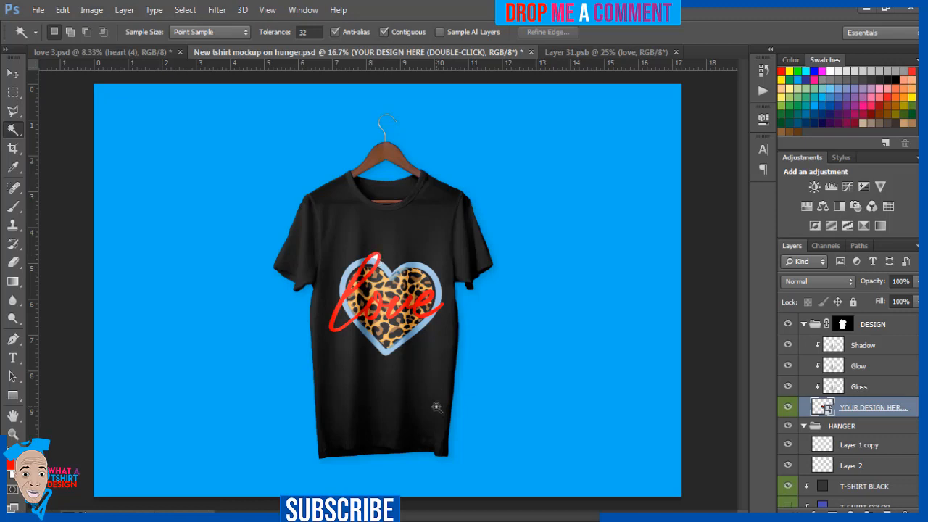
{"action": "left_click", "coordinate": [612, 52]}
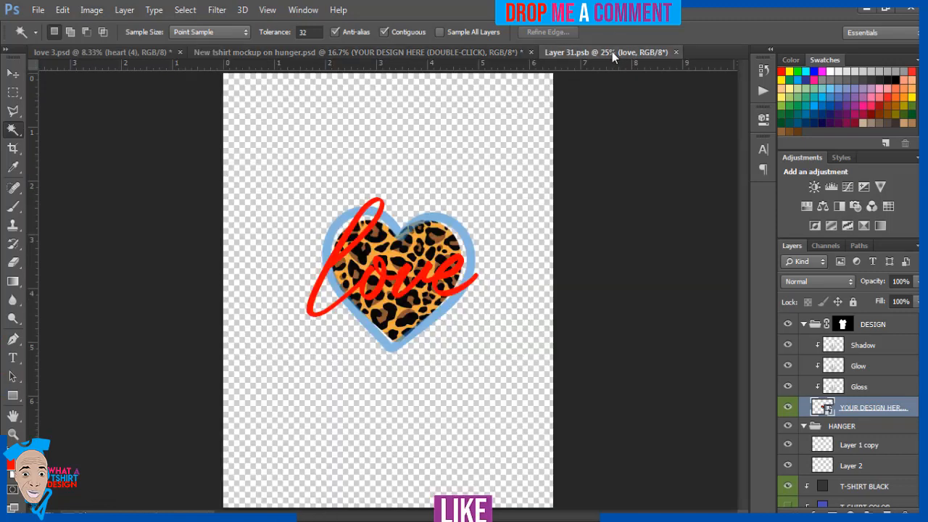
{"action": "left_click", "coordinate": [377, 208]}
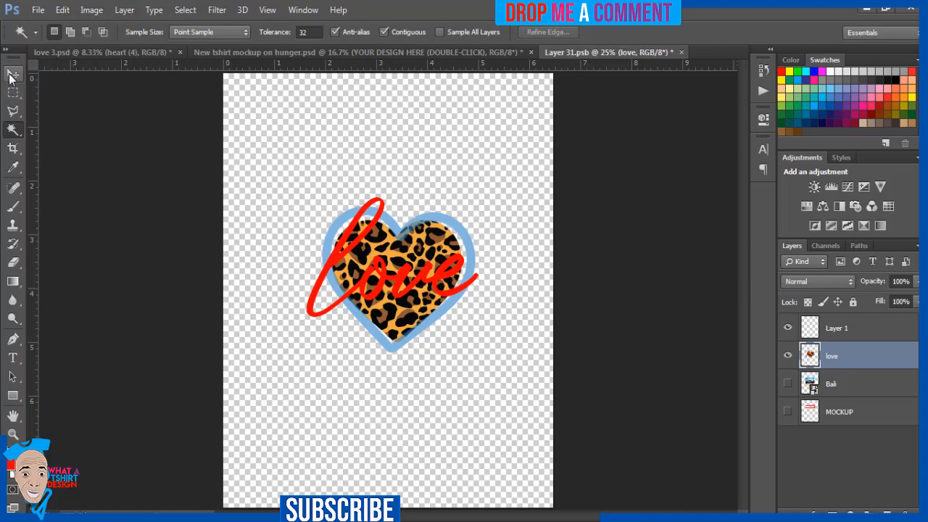
{"action": "left_click", "coordinate": [12, 76]}
{"action": "left_click", "coordinate": [37, 9]}
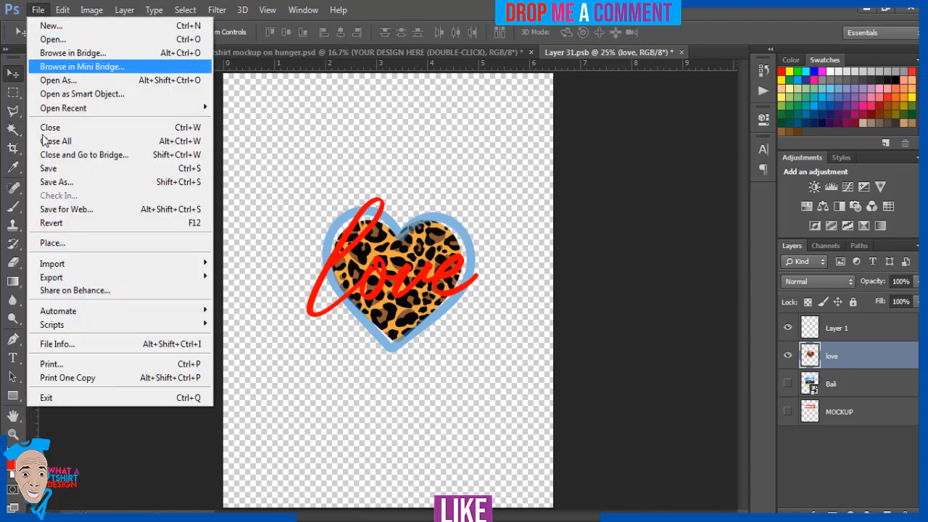
{"action": "left_click", "coordinate": [46, 168]}
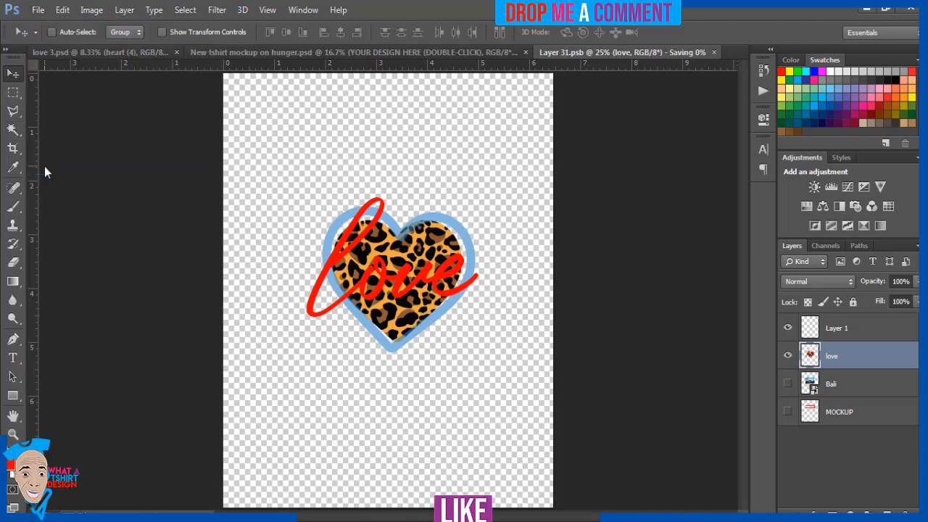
{"action": "left_click", "coordinate": [437, 51]}
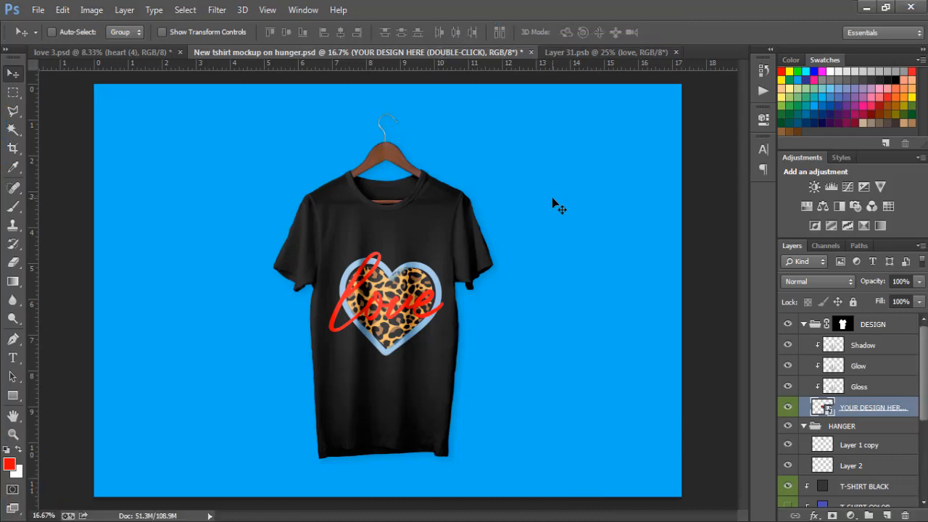
Move the love artwork slightly to the left in the smart object, save it, and view it on the T-shirt mockup
{"action": "left_click", "coordinate": [578, 50]}
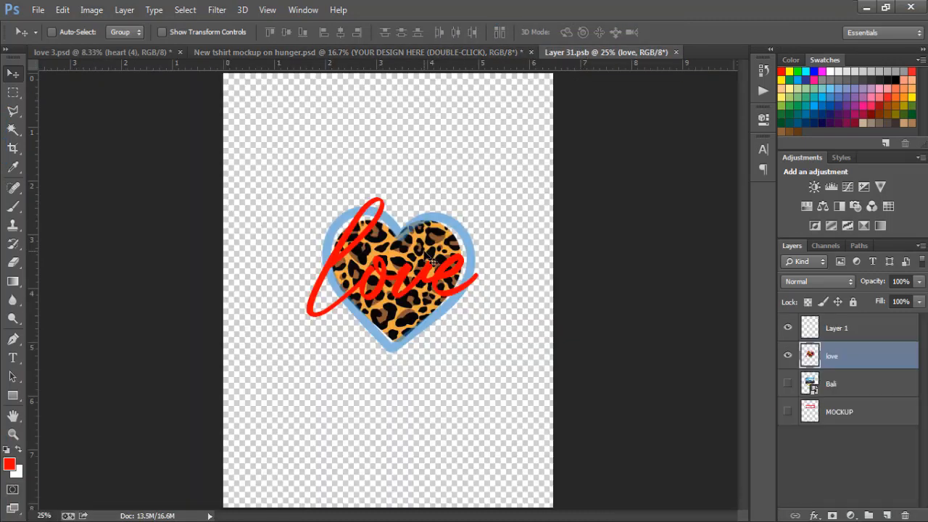
{"action": "left_click_drag", "start_coordinate": [432, 260], "coordinate": [423, 259]}
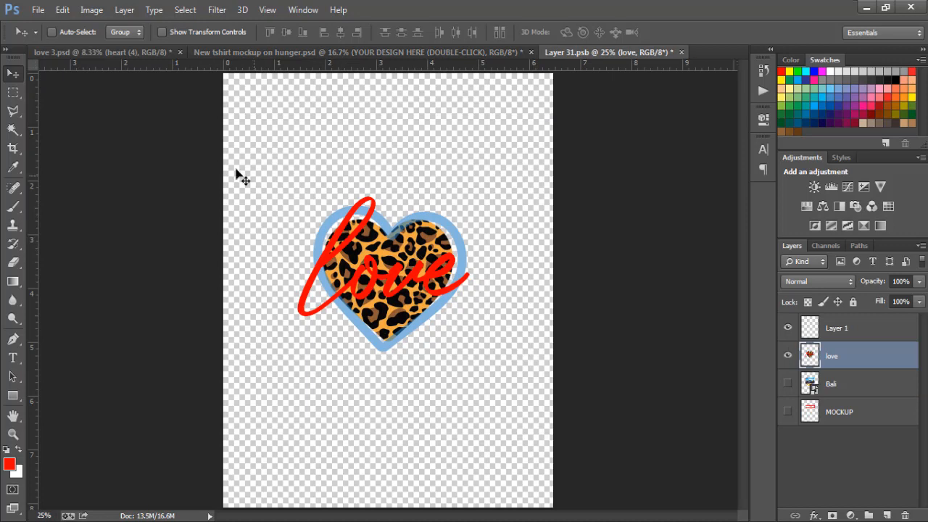
{"action": "left_click", "coordinate": [39, 11]}
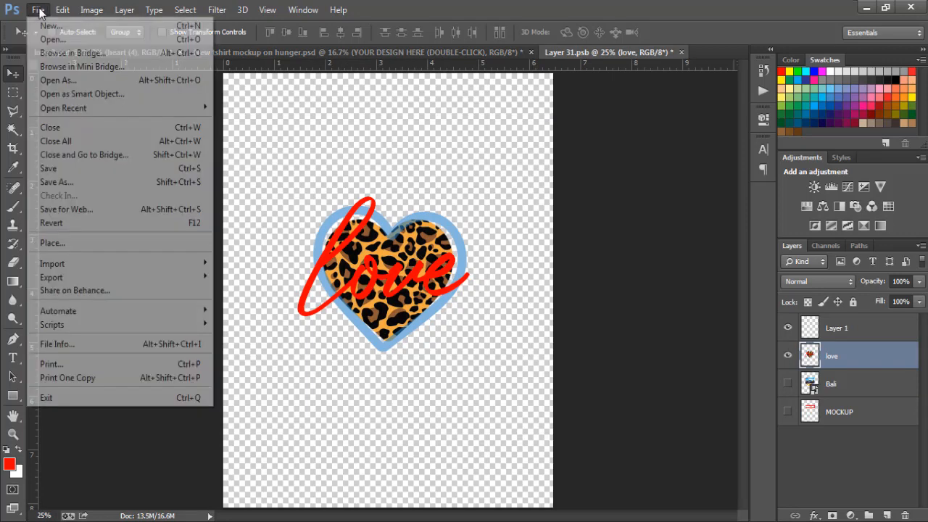
{"action": "left_click", "coordinate": [72, 168]}
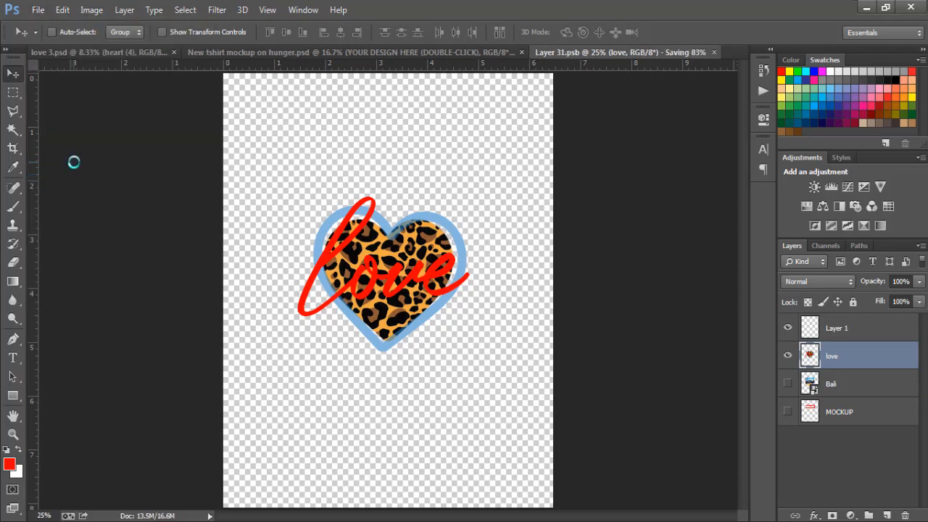
{"action": "left_click", "coordinate": [284, 50]}
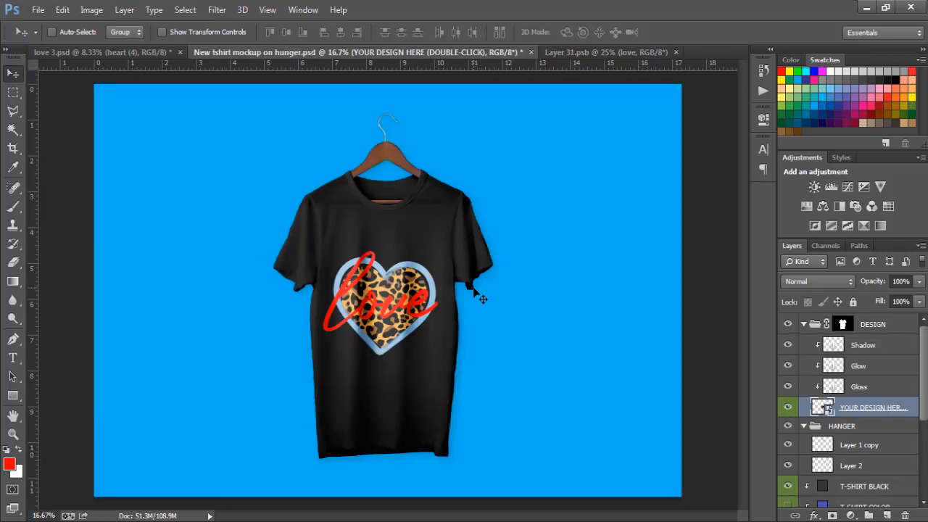
Hide the T-SHIRT BLACK layer and save the mockup as a JPEG named "love 3 full" in the Pictures library at maximum quality 12
{"action": "left_click", "coordinate": [789, 487]}
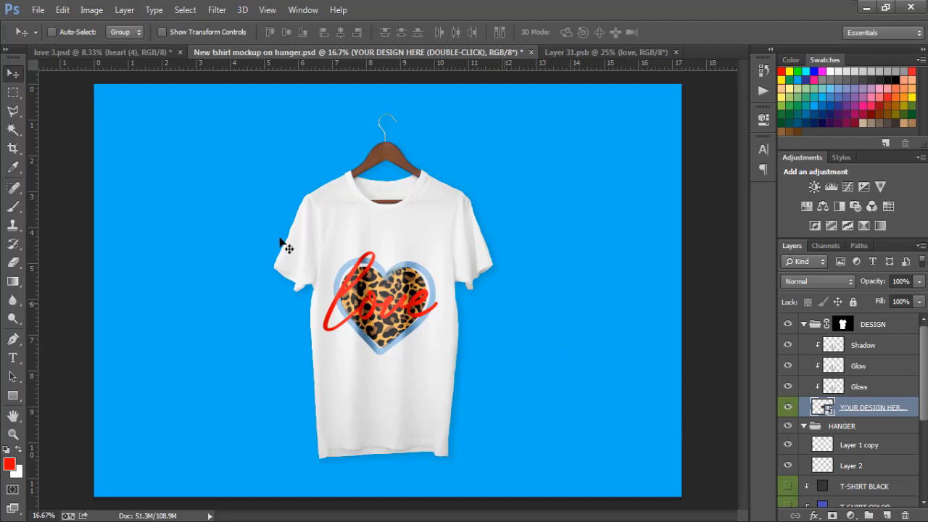
{"action": "left_click", "coordinate": [37, 10]}
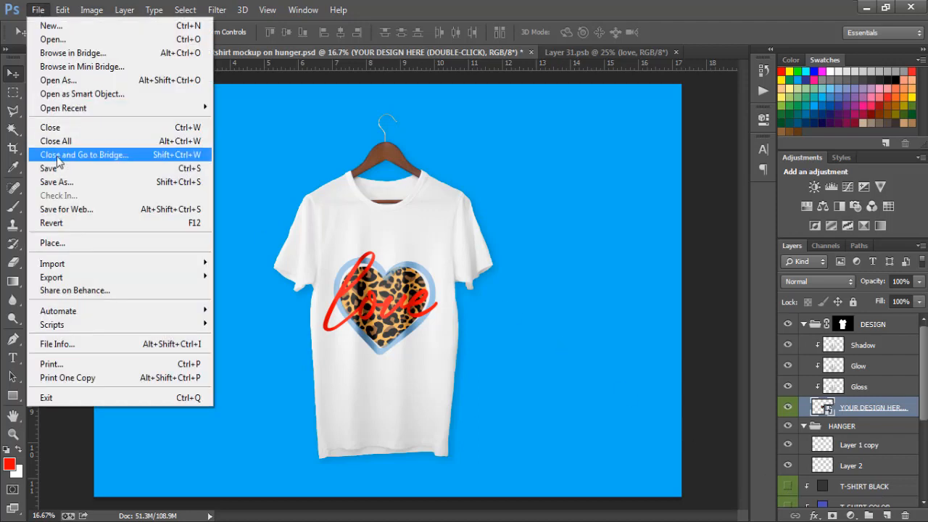
{"action": "left_click", "coordinate": [58, 182]}
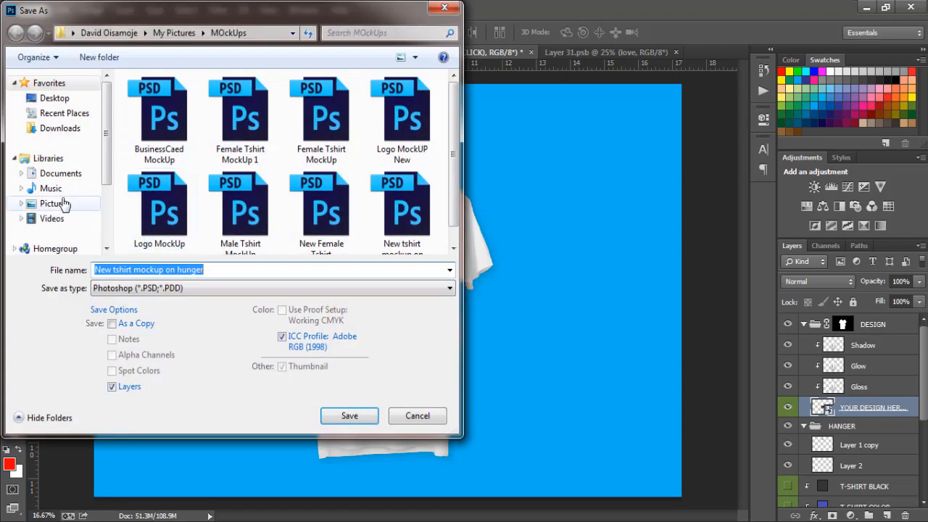
{"action": "left_click", "coordinate": [63, 204]}
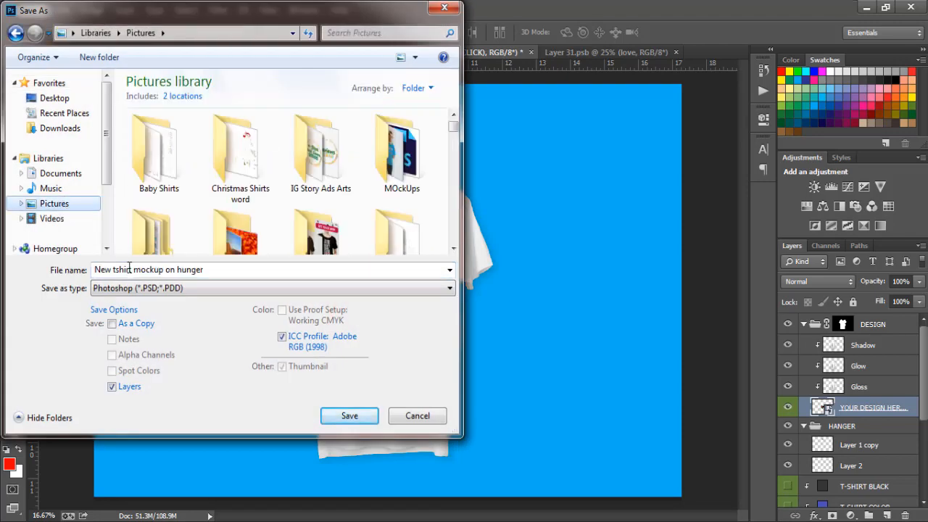
{"action": "triple_click", "coordinate": [129, 269]}
{"action": "type", "text": "lov"}
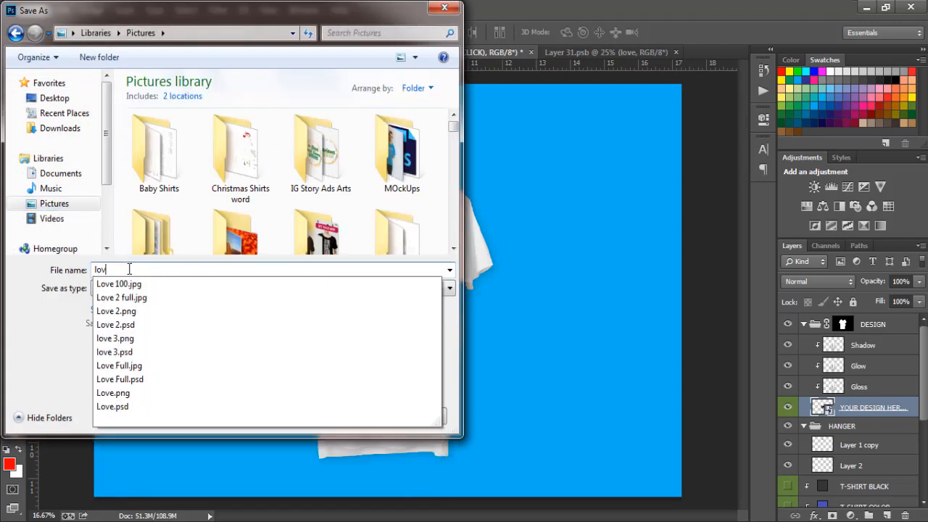
{"action": "type", "text": "e 3"}
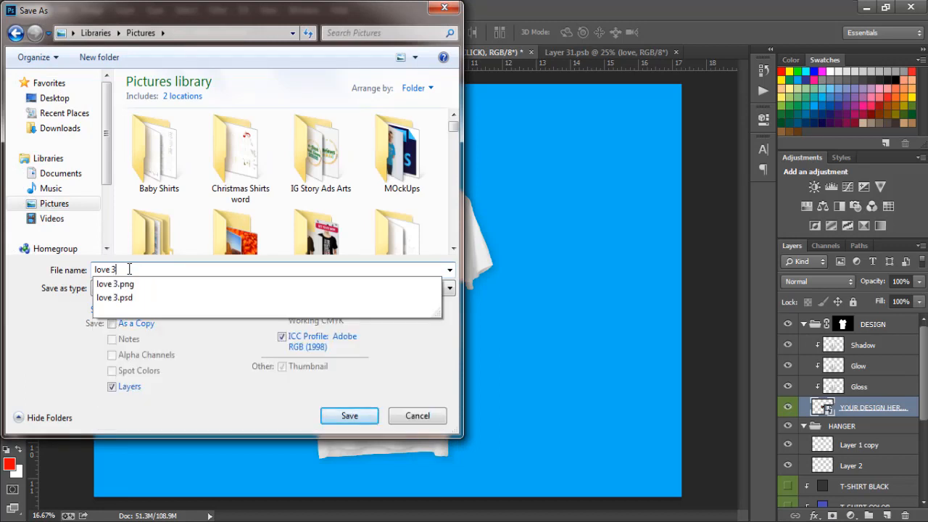
{"action": "type", "text": " full"}
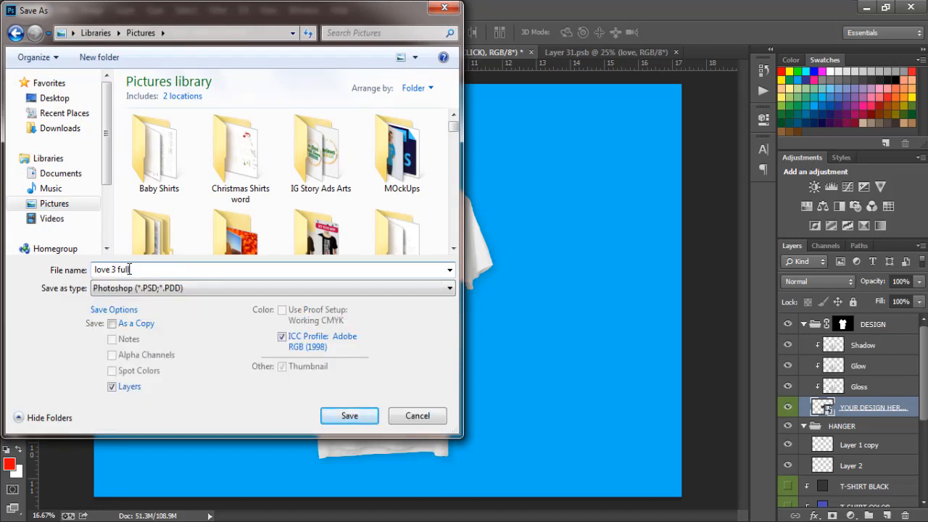
{"action": "left_click", "coordinate": [150, 289]}
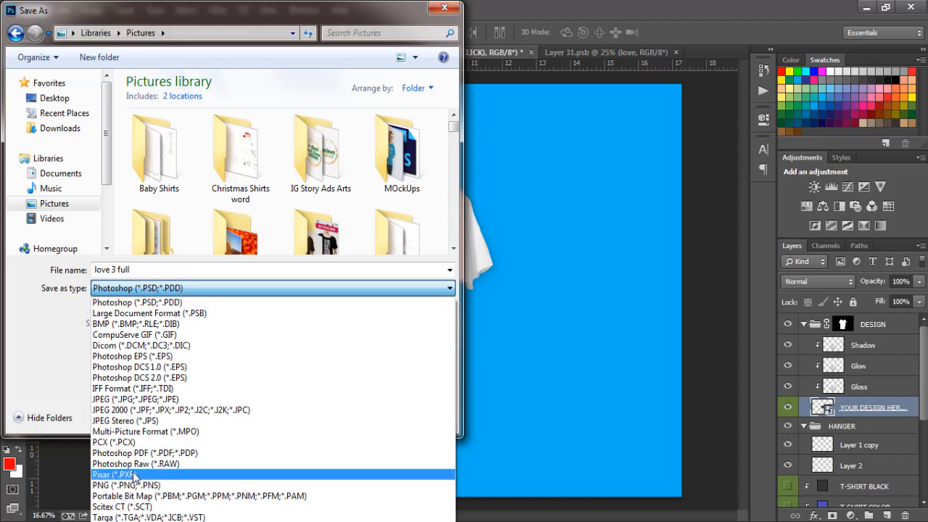
{"action": "left_click", "coordinate": [131, 399]}
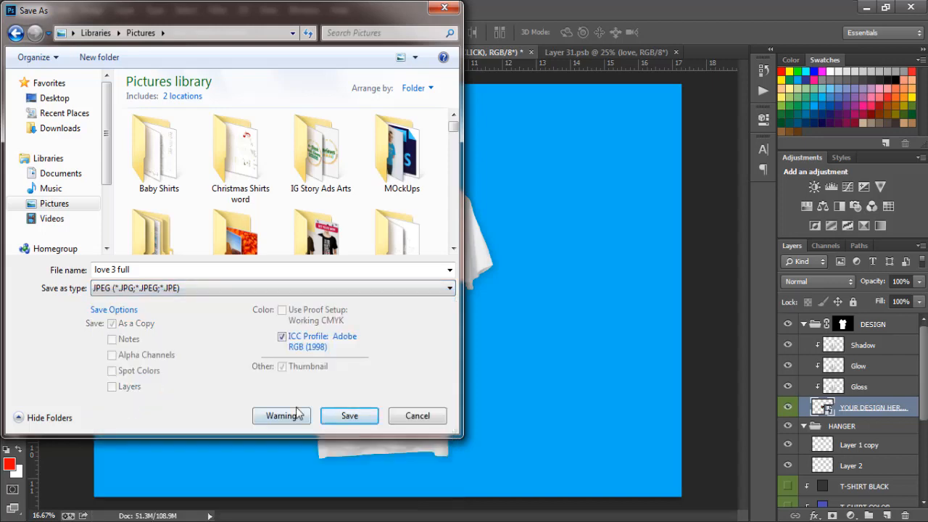
{"action": "left_click", "coordinate": [339, 417]}
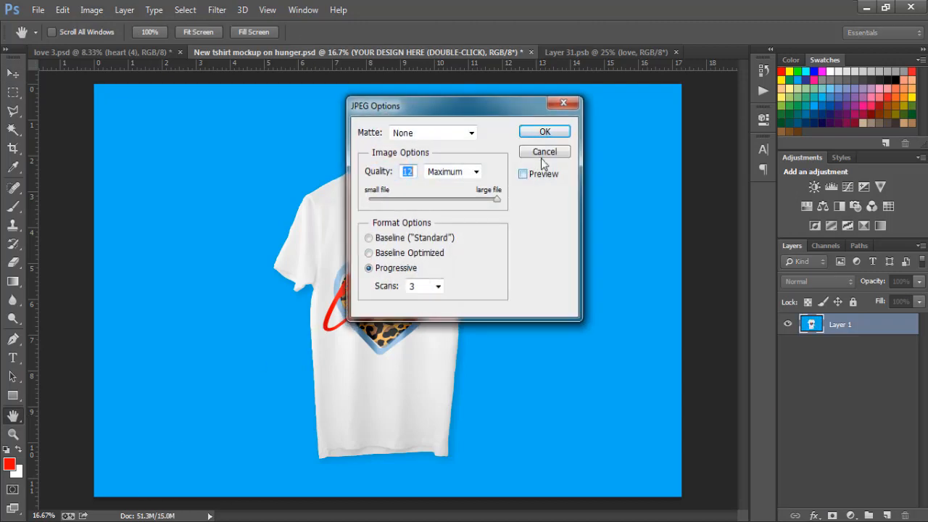
{"action": "left_click", "coordinate": [541, 134]}
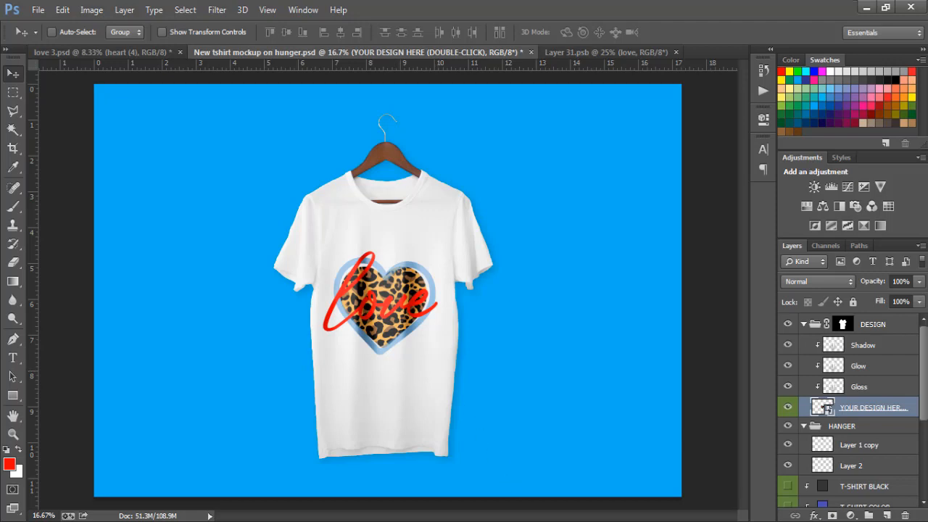
{"action": "left_click", "coordinate": [542, 520]}
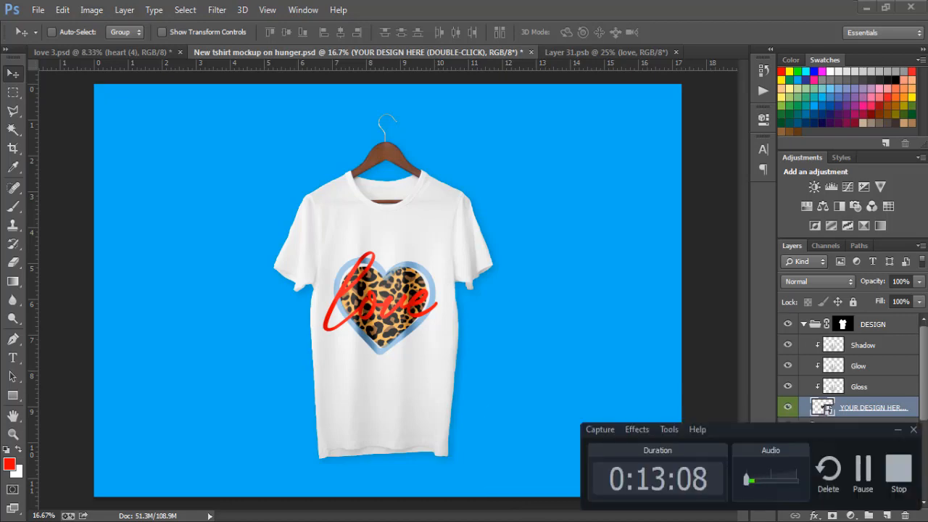